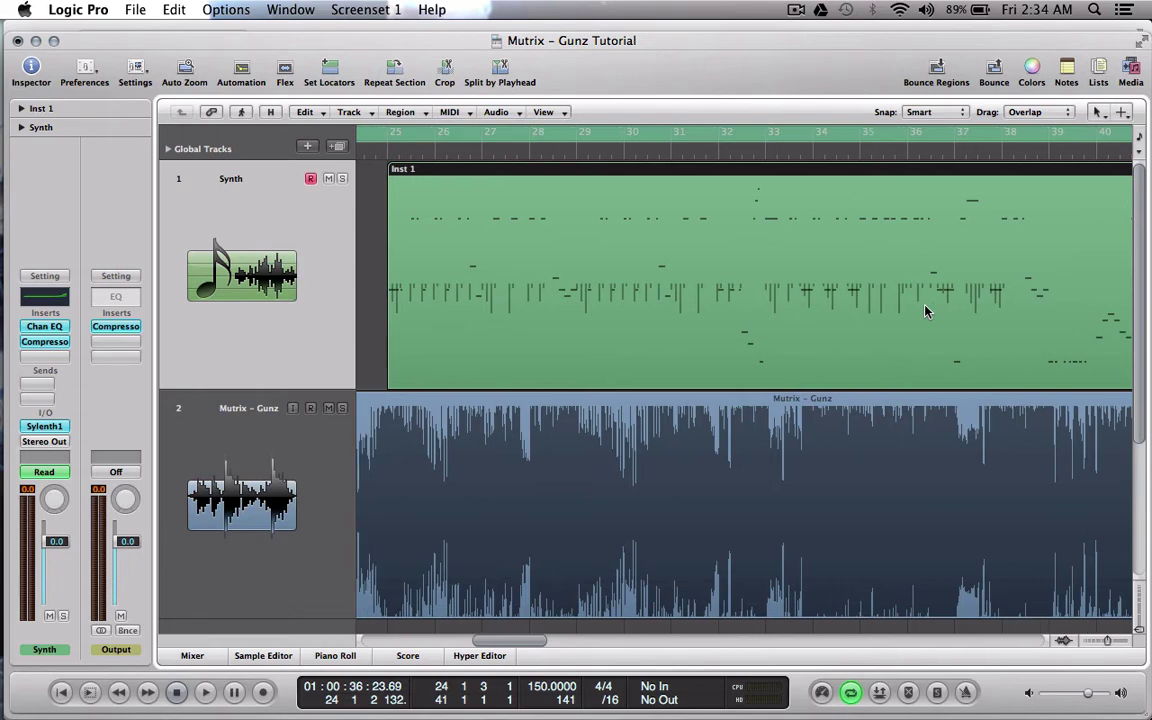
Look over the Synth region and the Mutrix - Gunz audio track from bar 24 to bar 41.
scroll(925, 311, "left", 2)
scroll(925, 311, "left", 3)
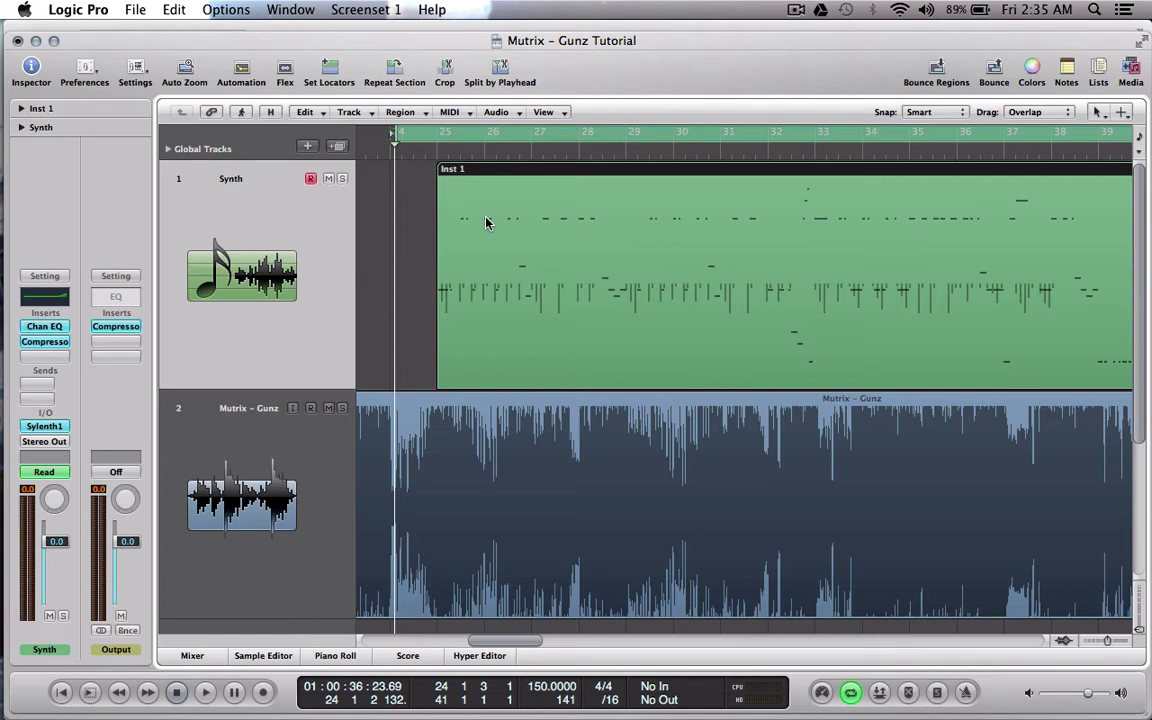
scroll(487, 222, "down", 3)
scroll(487, 222, "right", 2)
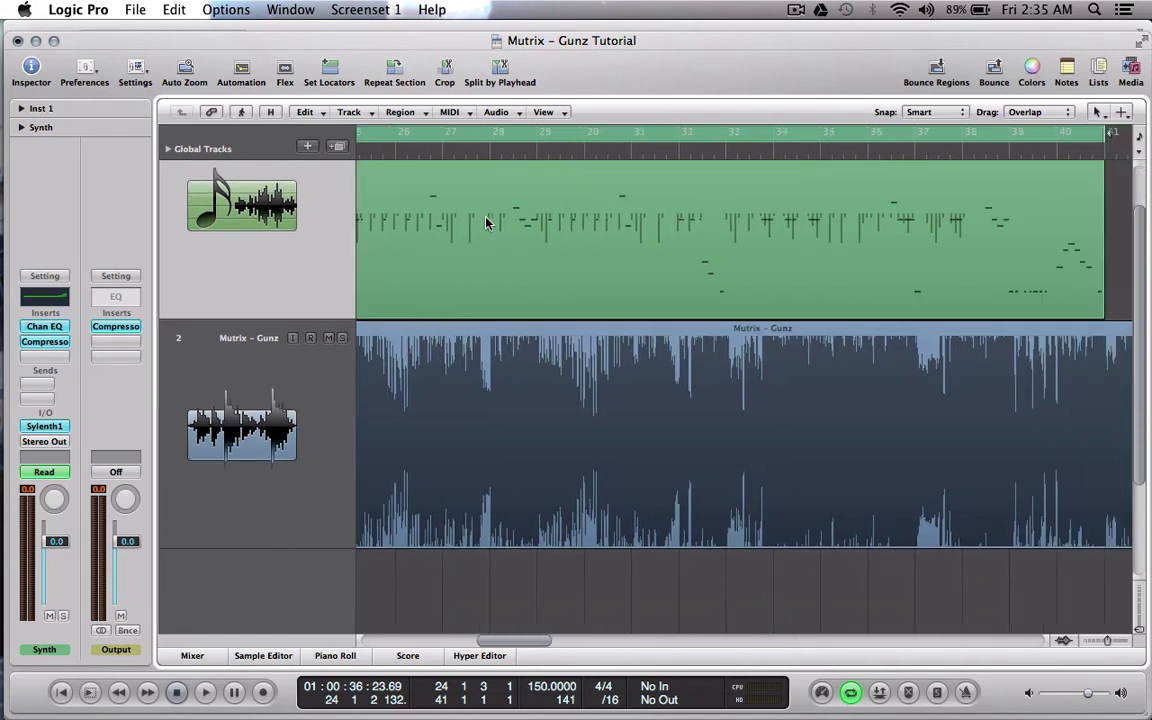
scroll(487, 222, "left", 1)
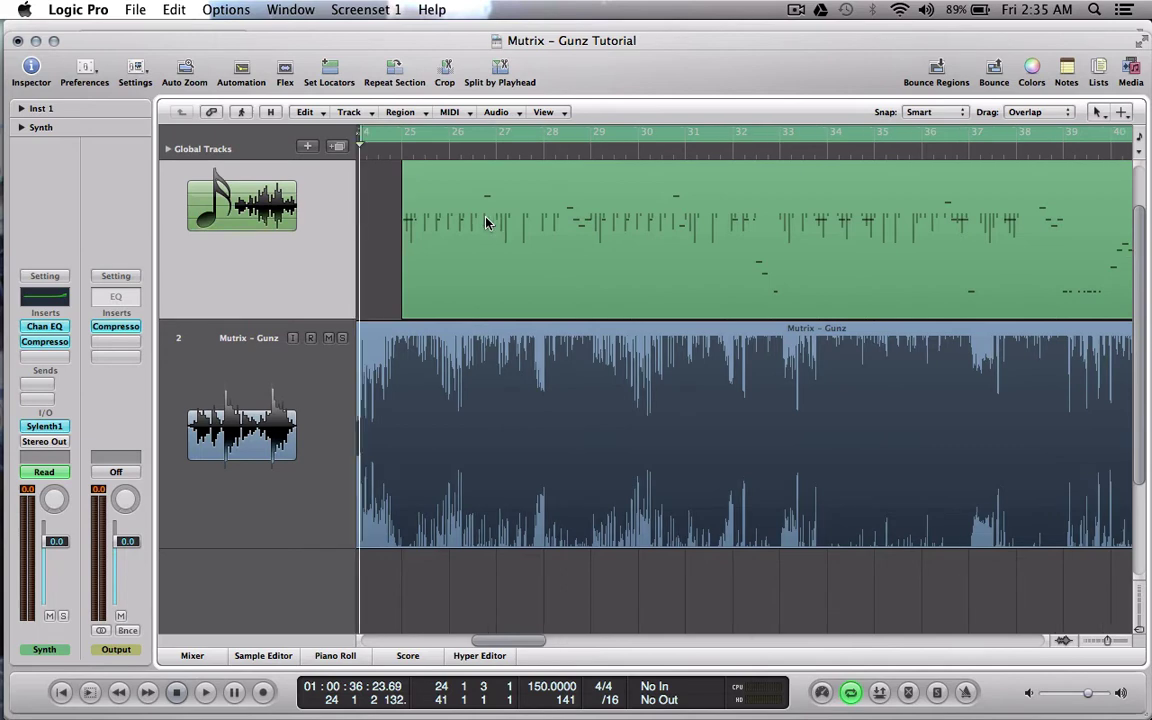
scroll(487, 222, "left", 2)
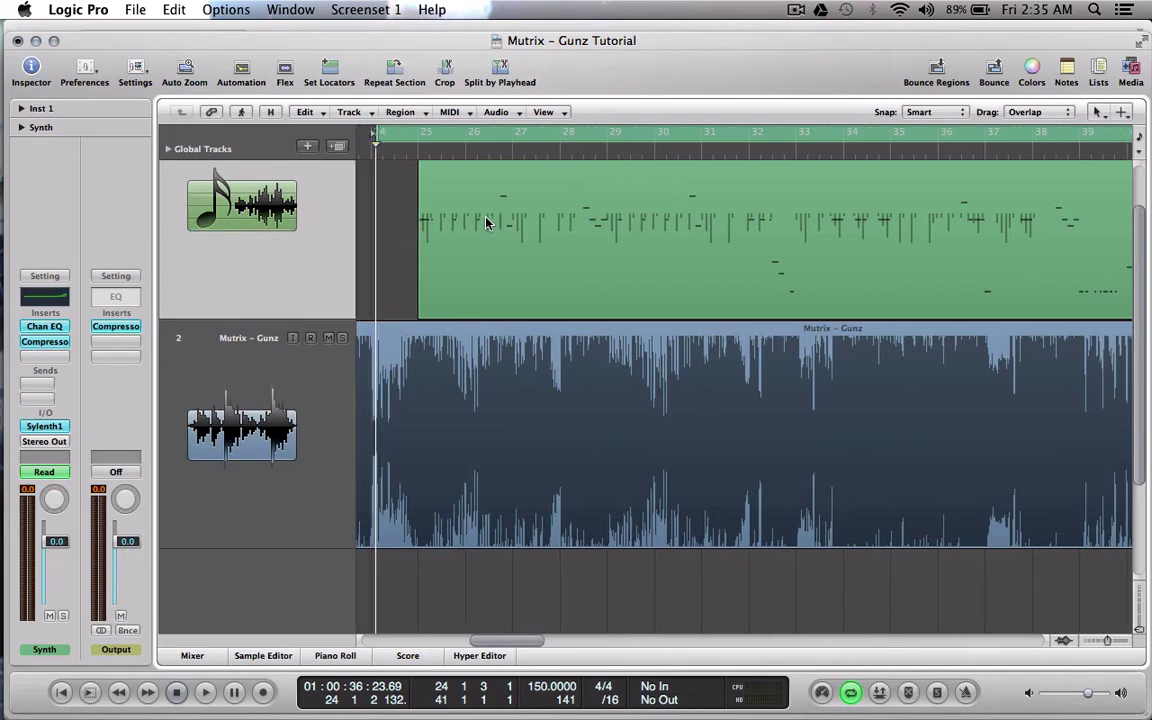
scroll(487, 222, "up", 3)
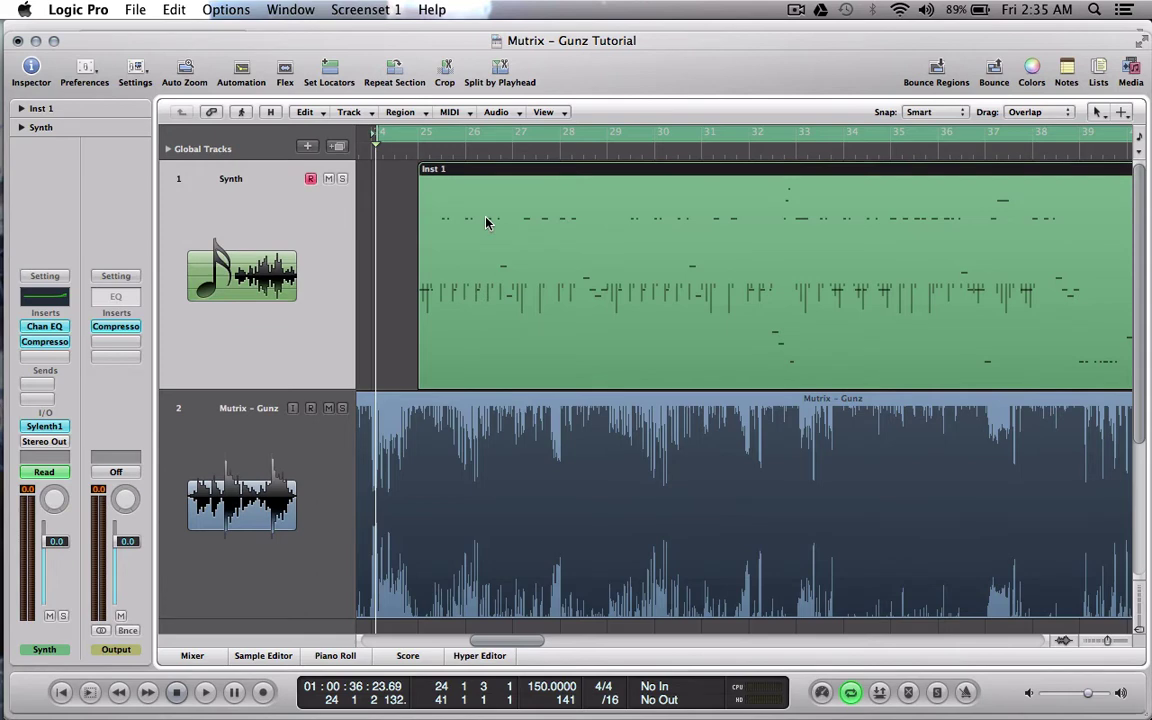
Compare the Synth track with the Mutrix - Gunz reference audio track, selecting each in turn.
left_click(392, 218)
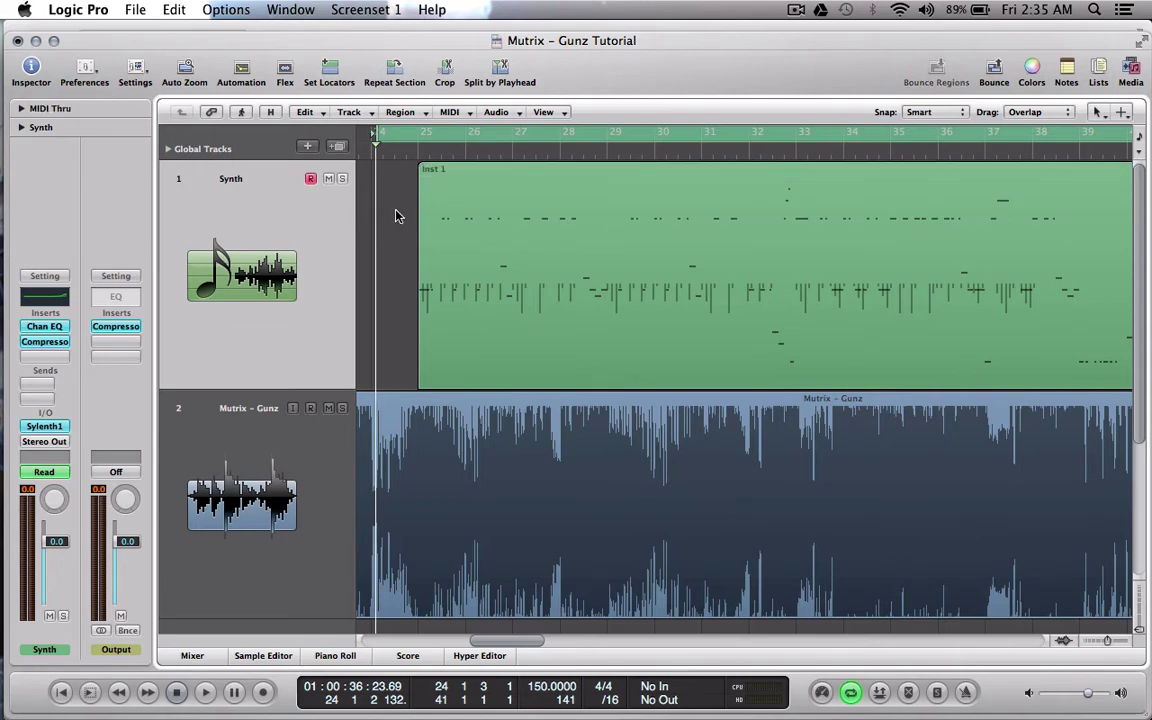
left_click(326, 444)
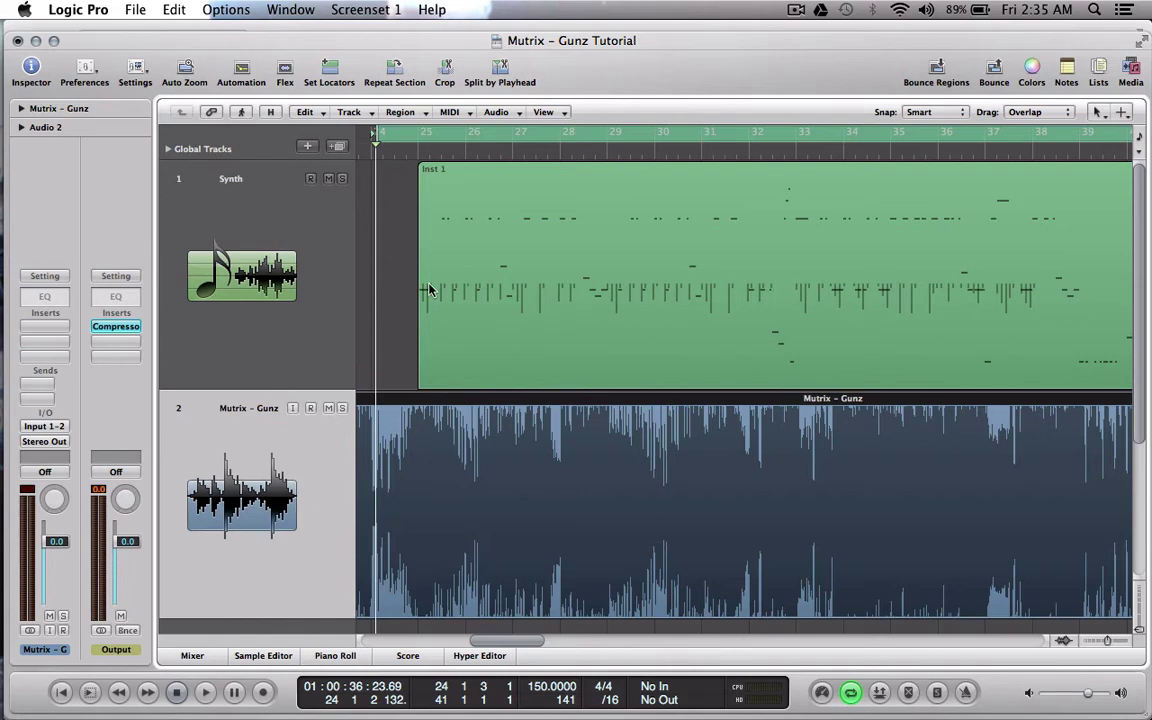
left_click(404, 246)
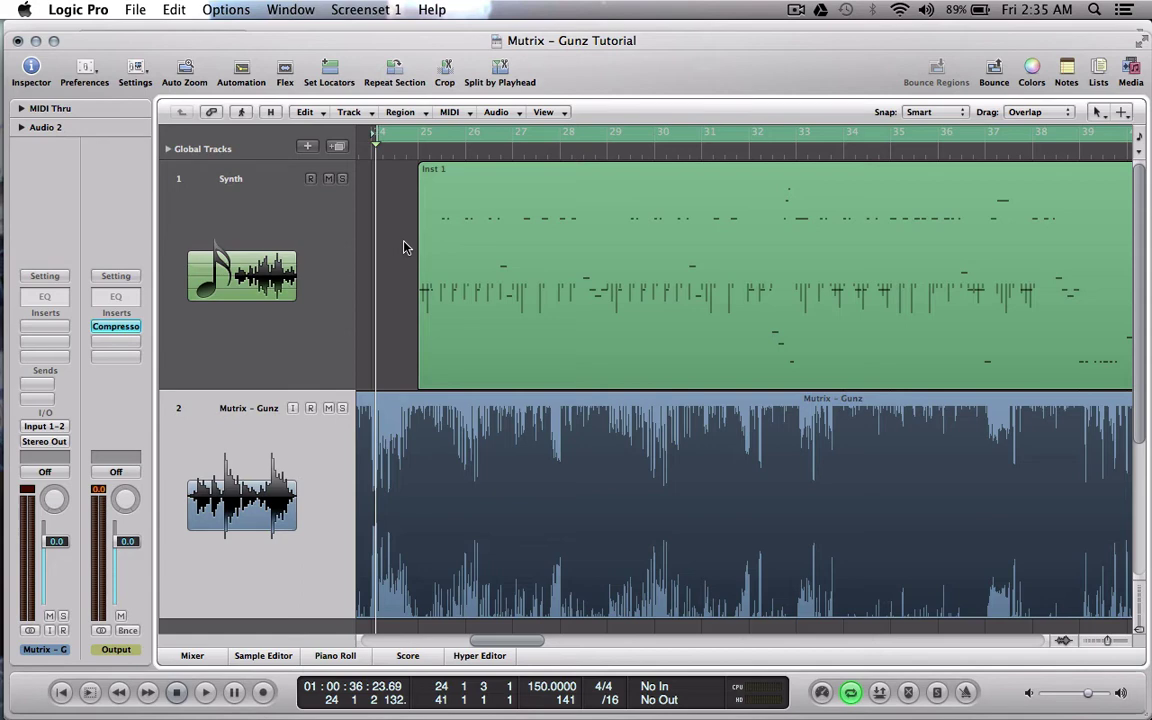
scroll(404, 247, "down", 5)
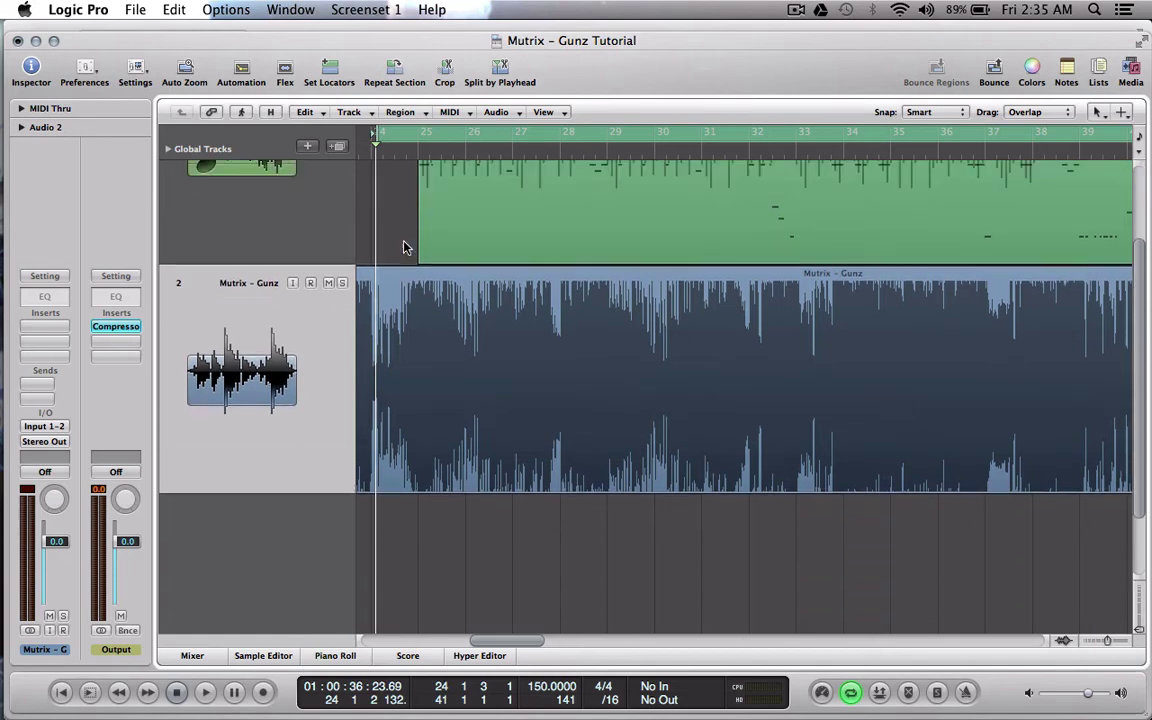
scroll(404, 247, "up", 5)
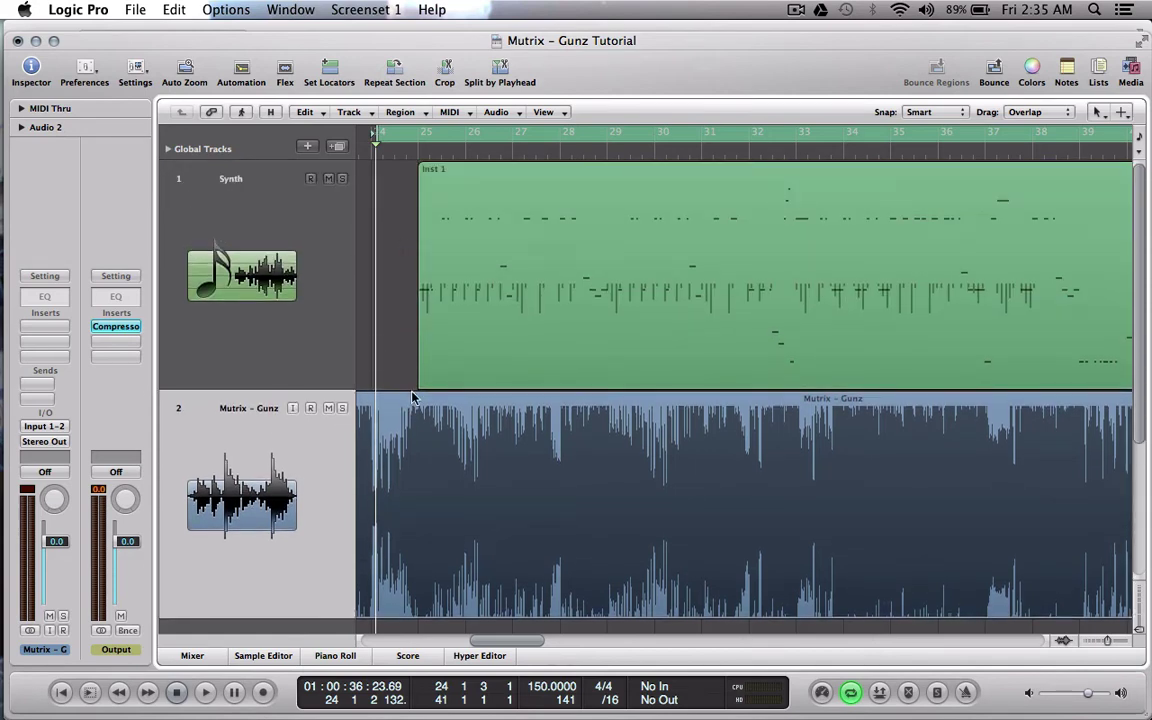
left_click(424, 463)
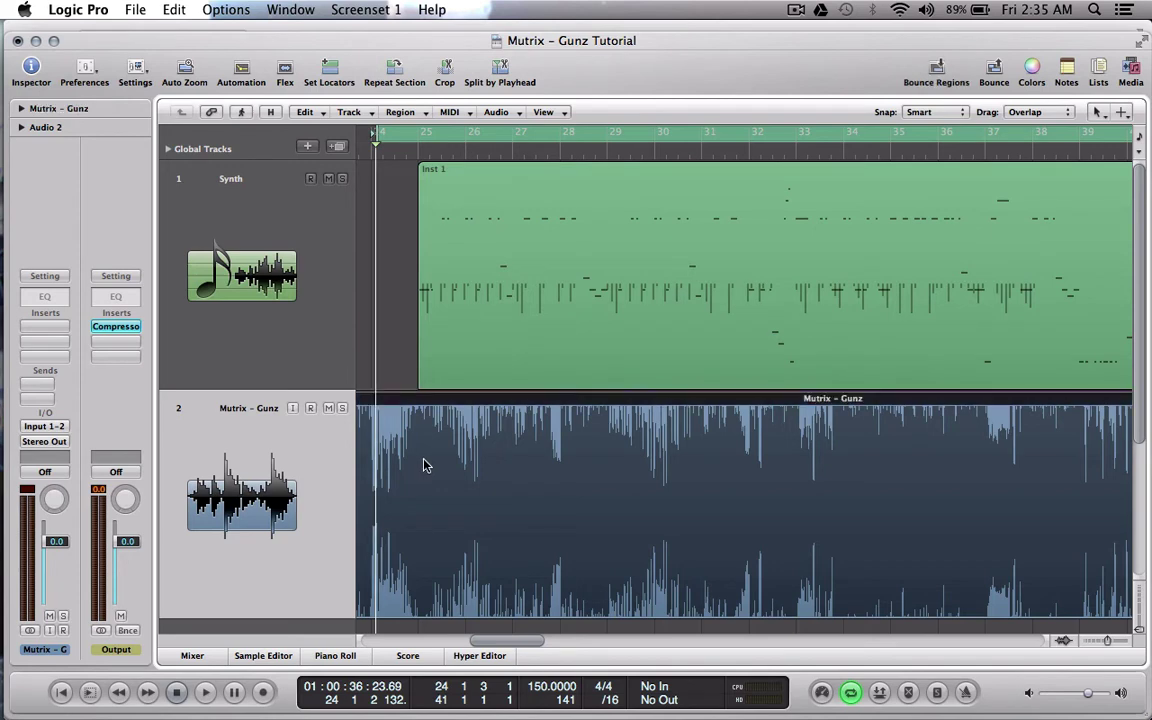
left_click(329, 323)
left_click(403, 297)
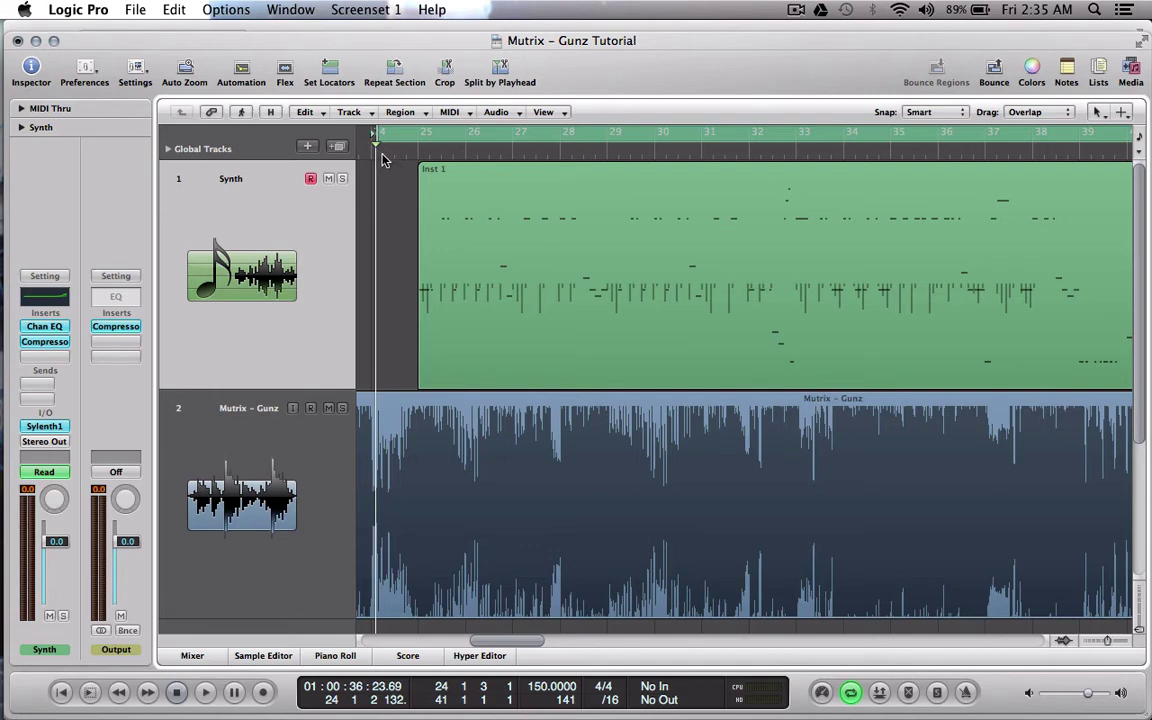
left_click(327, 432)
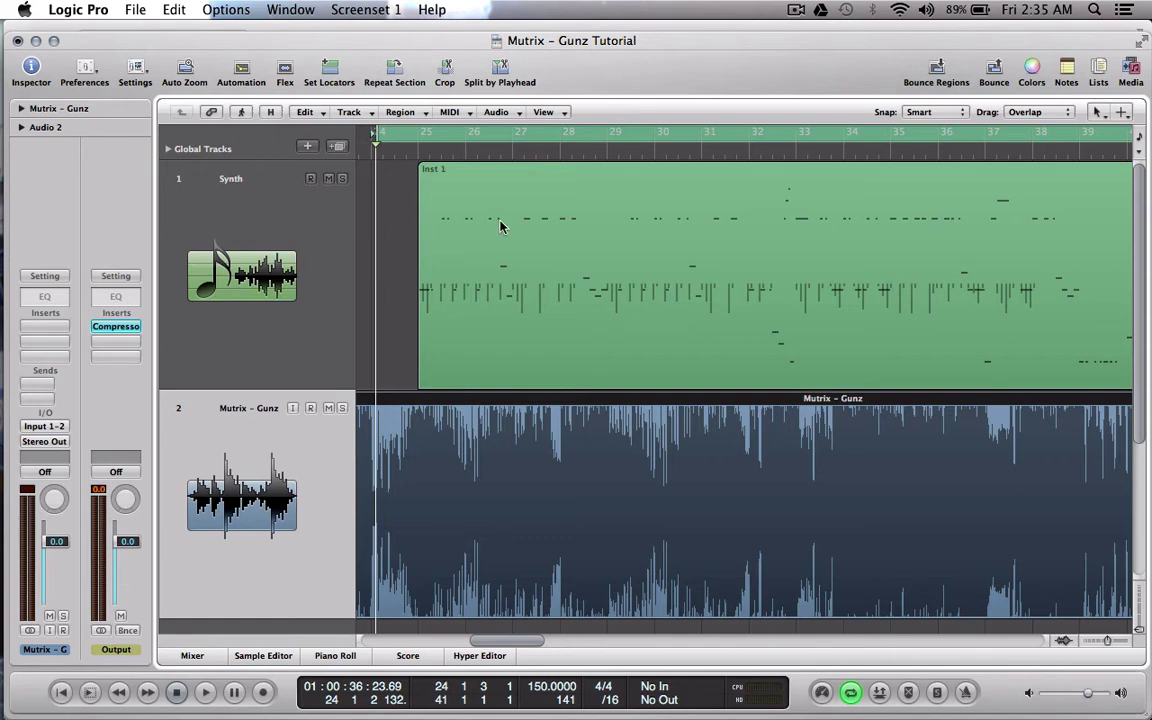
Clear the region selection and play the Synth and reference audio tracks together from bar 24.
scroll(771, 445, "right", 3)
scroll(771, 449, "left", 2)
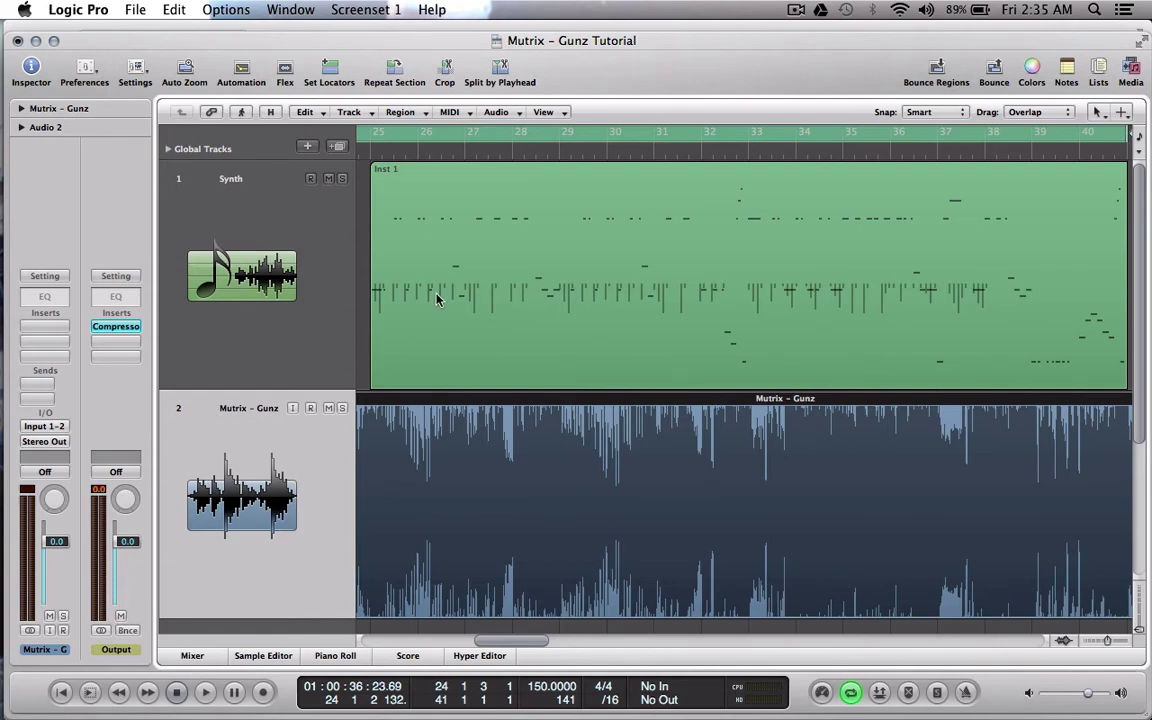
scroll(334, 290, "left", 3)
scroll(334, 290, "right", 3)
scroll(334, 290, "left", 2)
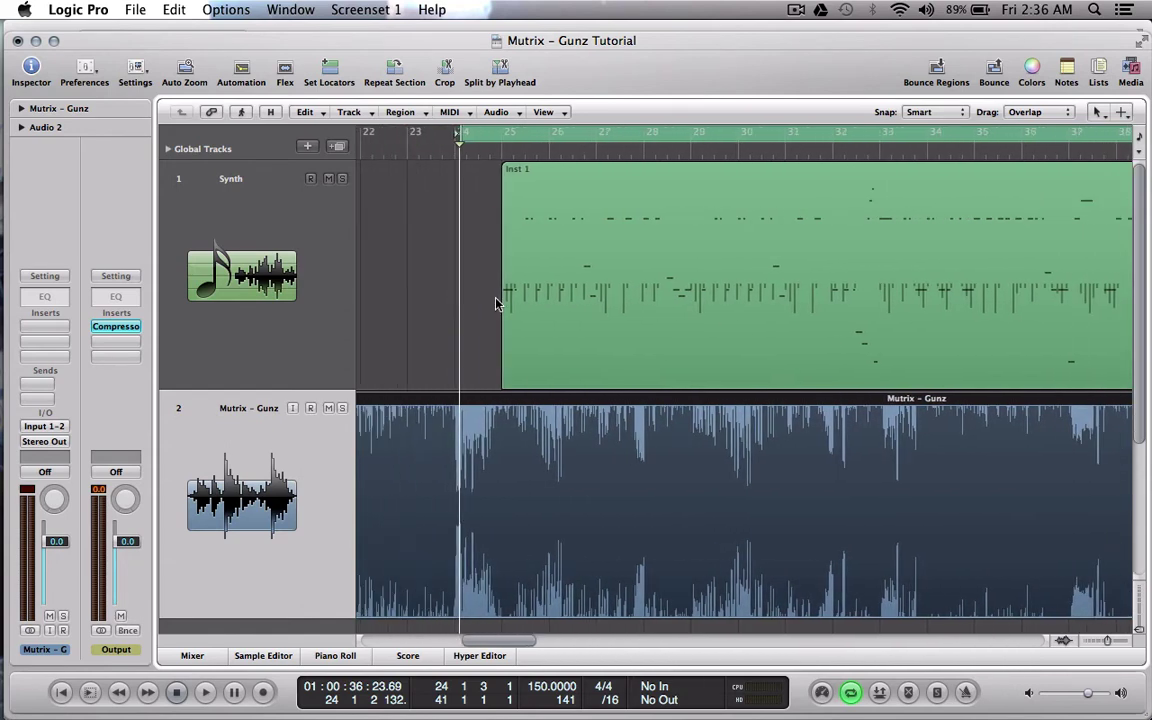
left_click(496, 303)
key("space")
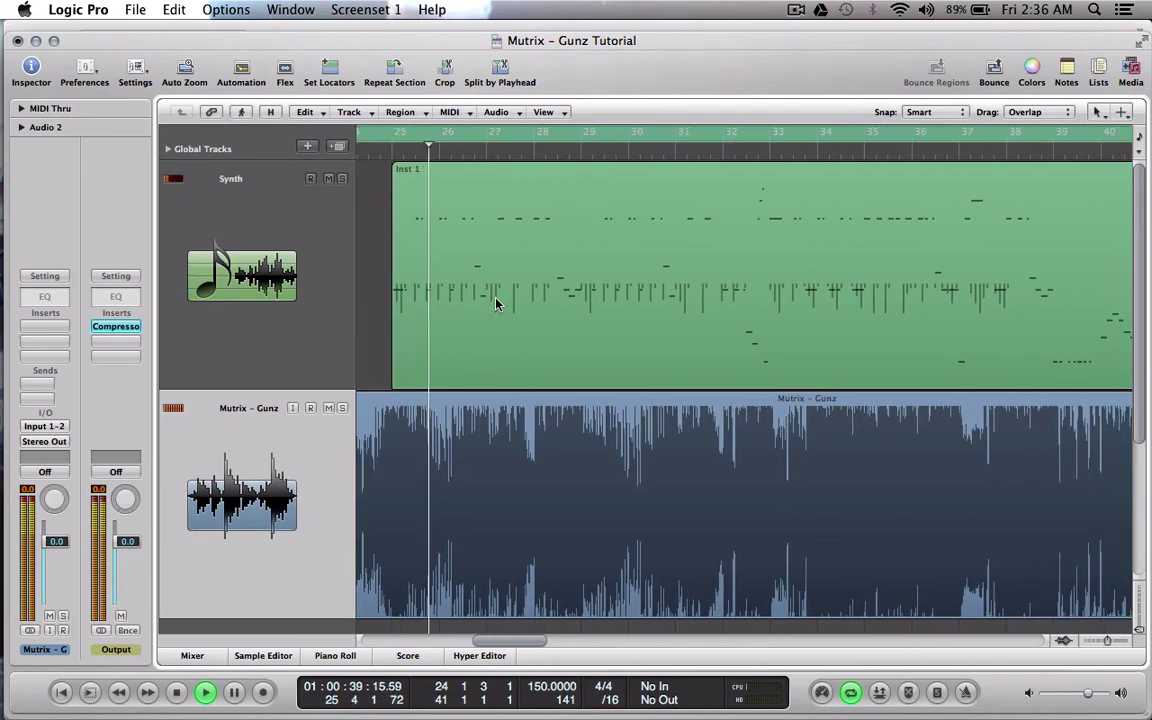
Follow the Inst 1 region's notes and pitch bends in the Piano Roll during playback, ending with playback stopped and the editor closed.
double_click(496, 303)
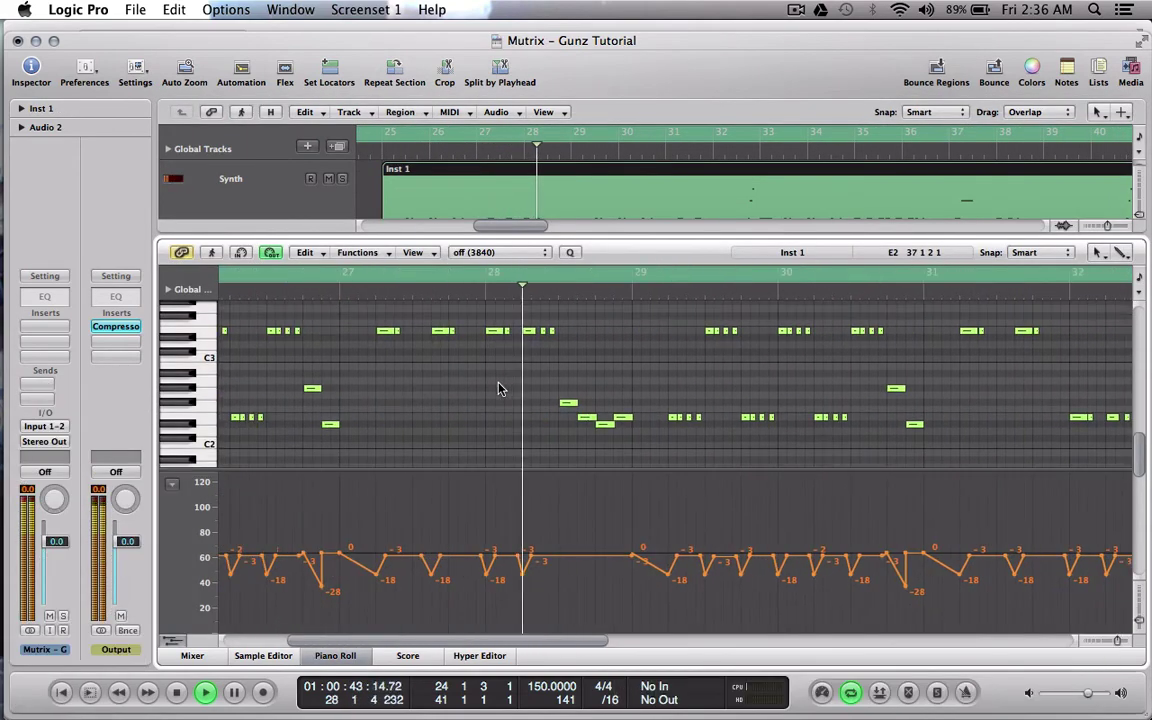
scroll(500, 390, "up", 2)
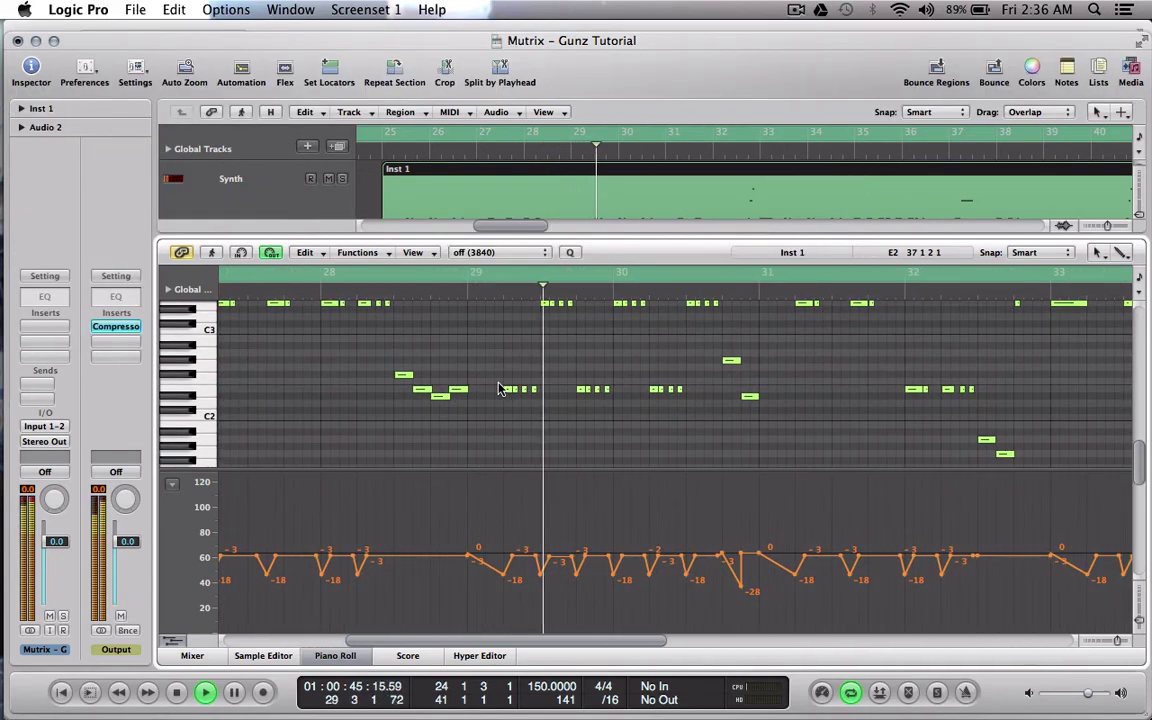
scroll(500, 390, "down", 3)
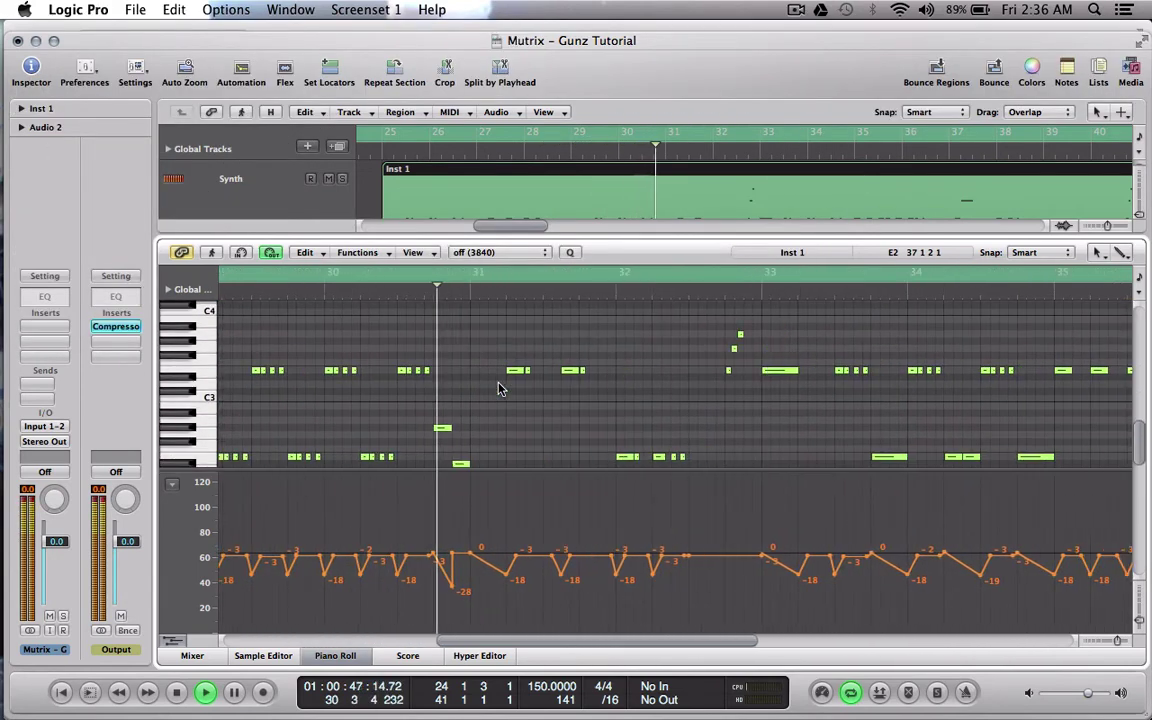
scroll(500, 390, "down", 2)
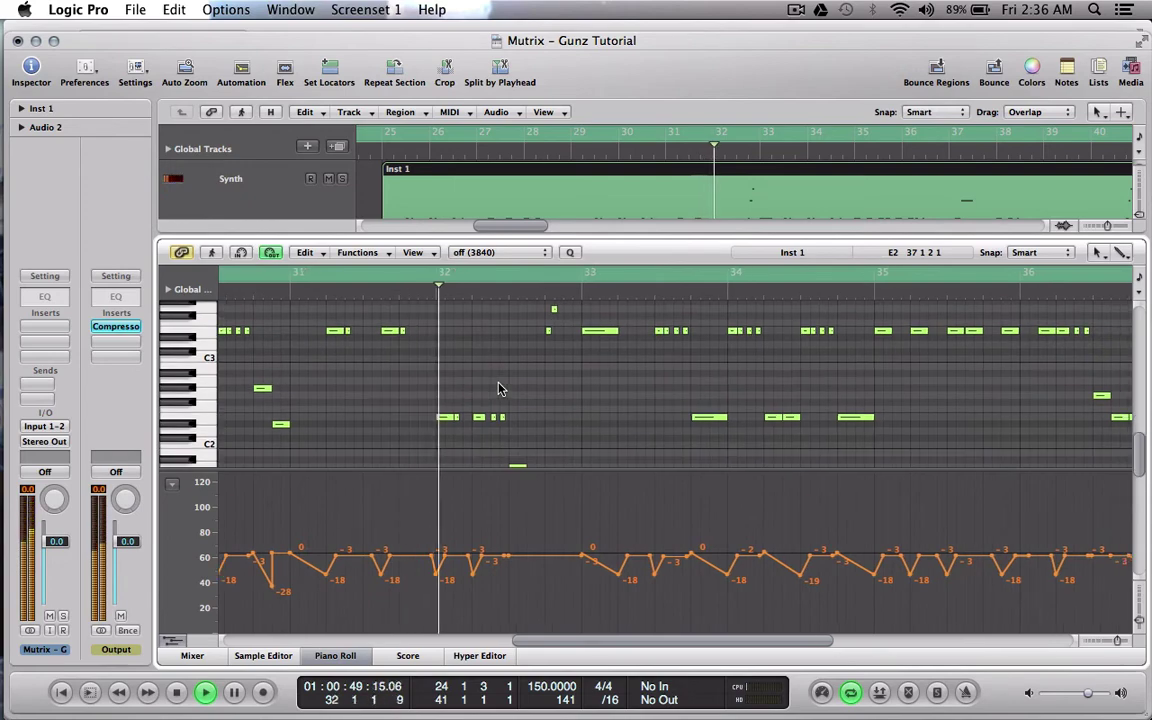
scroll(500, 390, "up", 2)
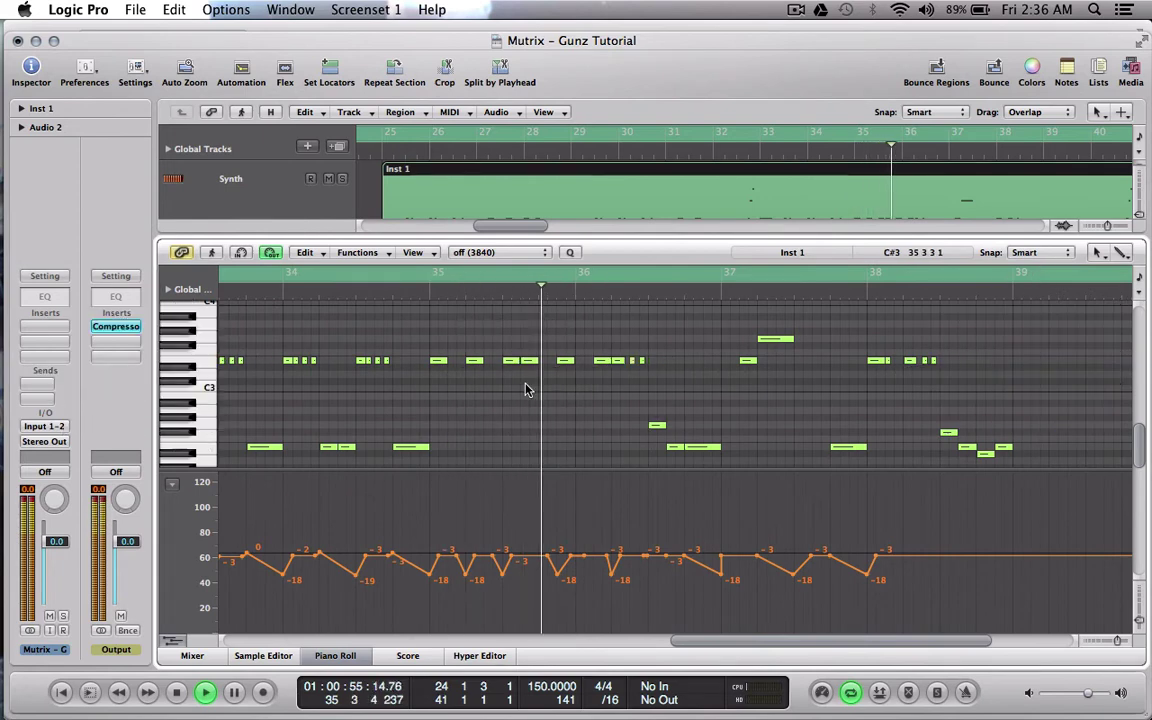
scroll(527, 390, "down", 2)
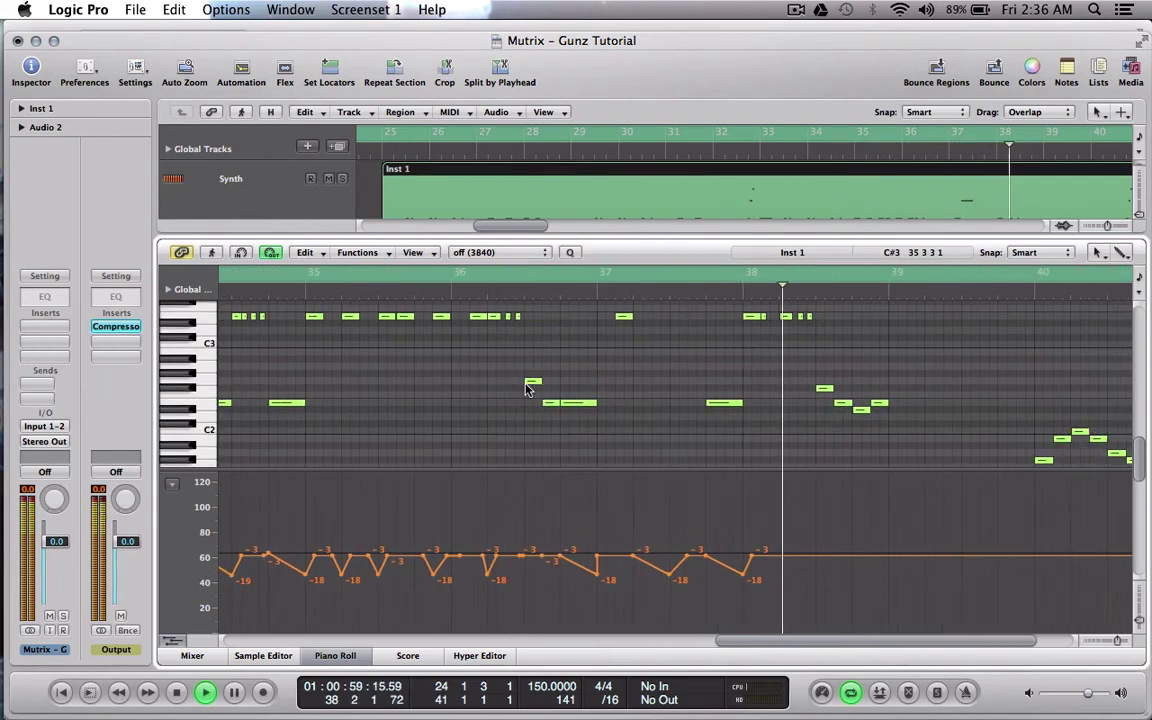
scroll(527, 390, "down", 2)
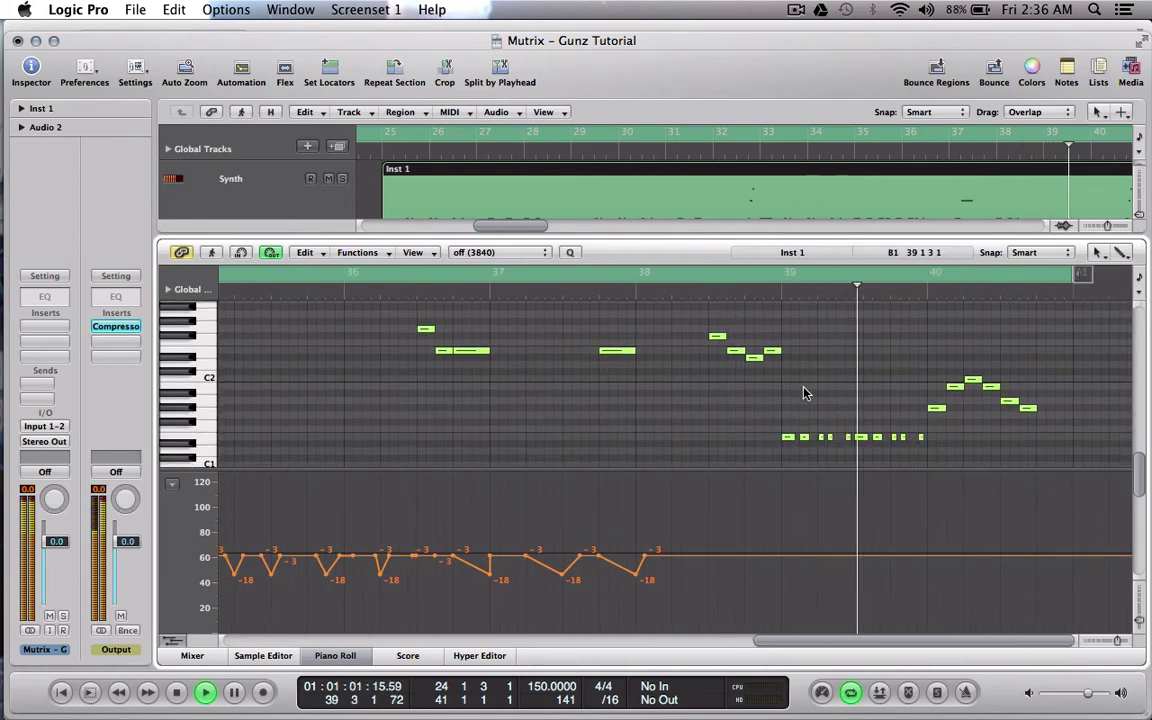
scroll(803, 391, "up", 2)
scroll(803, 393, "up", 1)
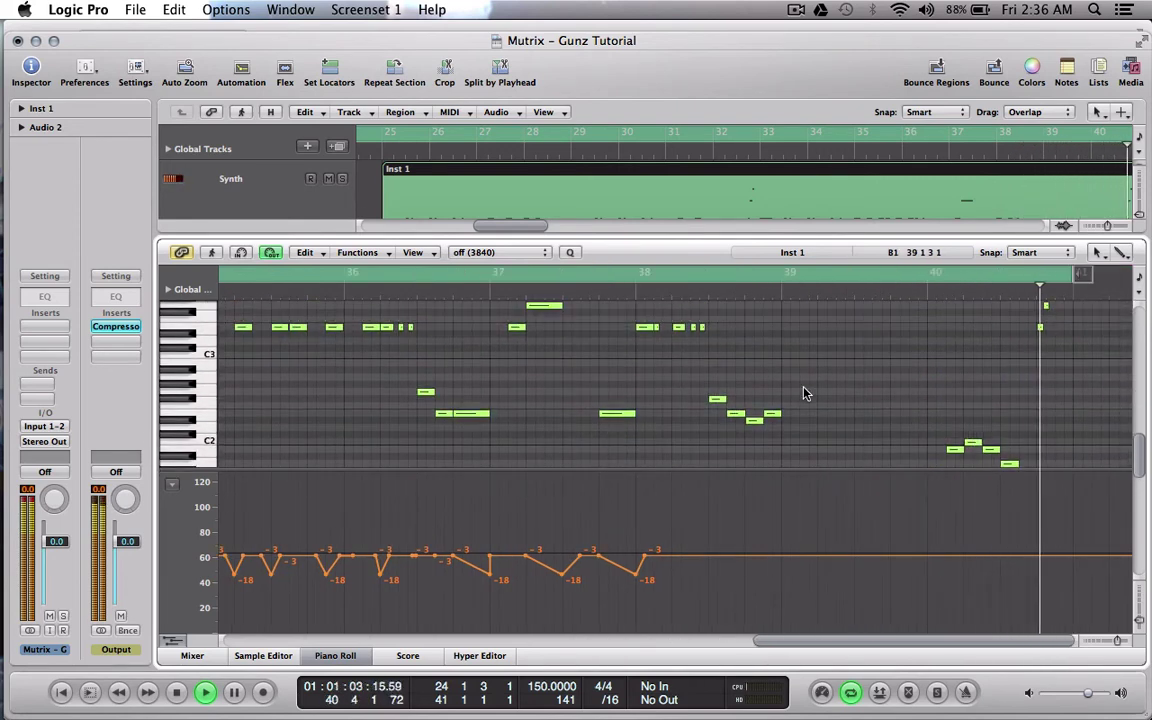
key("space")
key("p")
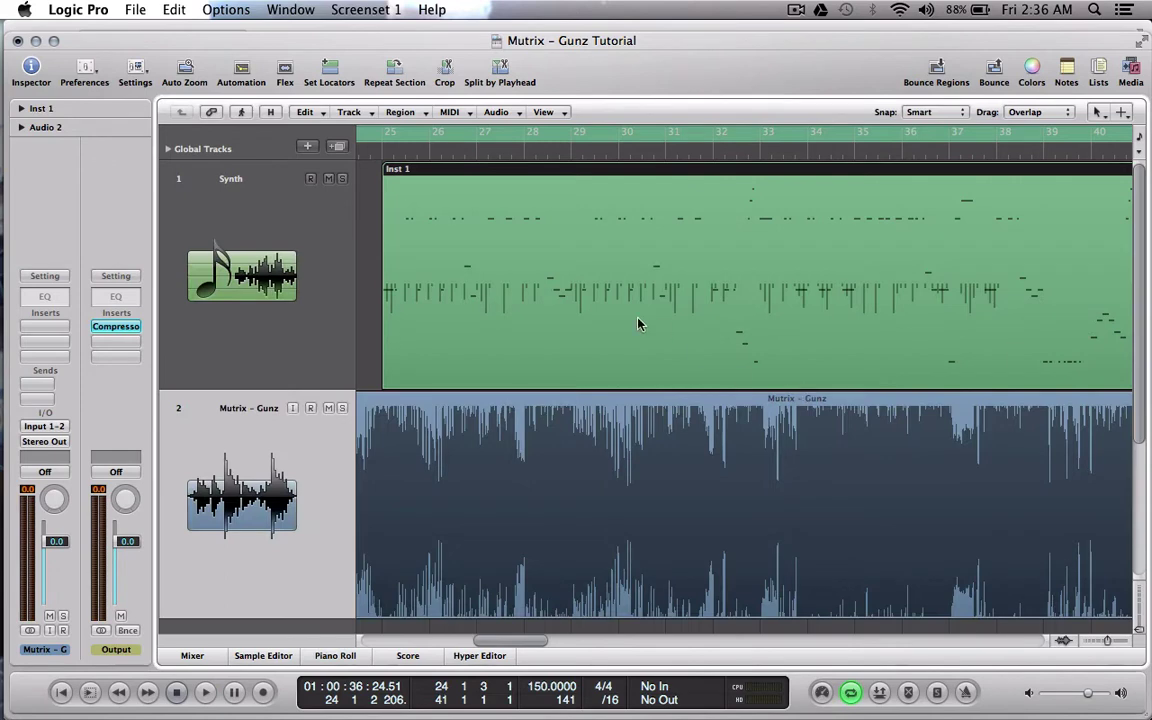
Select the Synth track and move the start of the cycle range to bar 25, where the Inst 1 region begins.
left_click(307, 230)
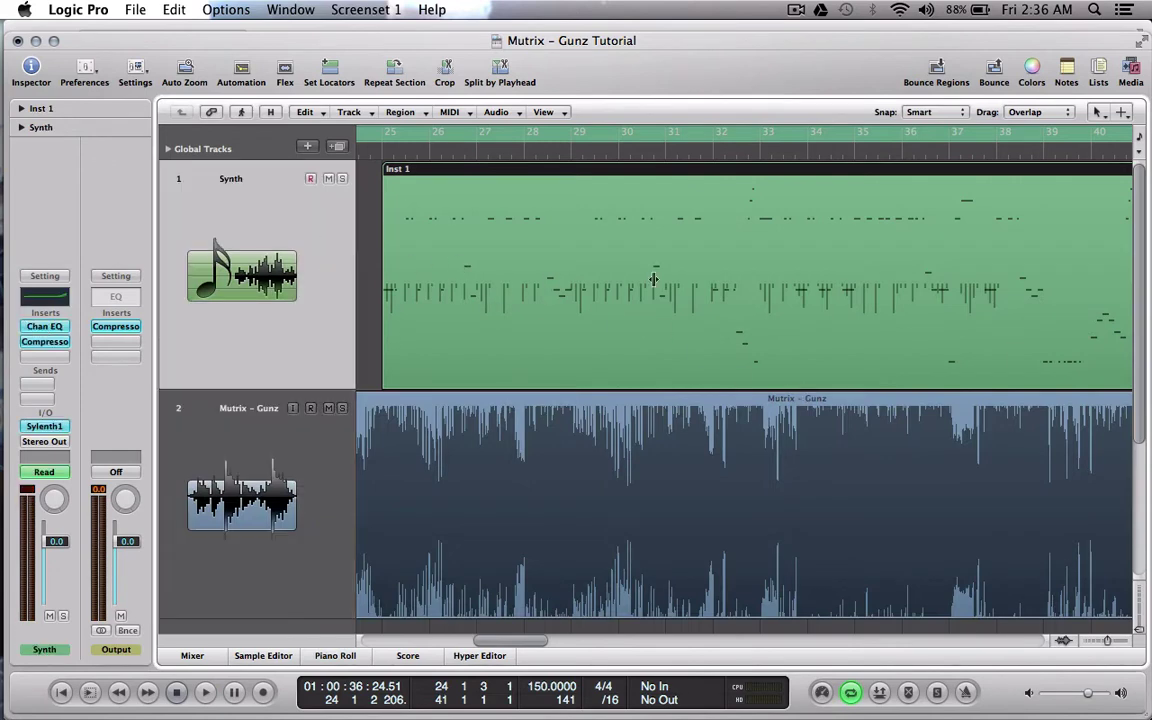
scroll(668, 247, "left", 5)
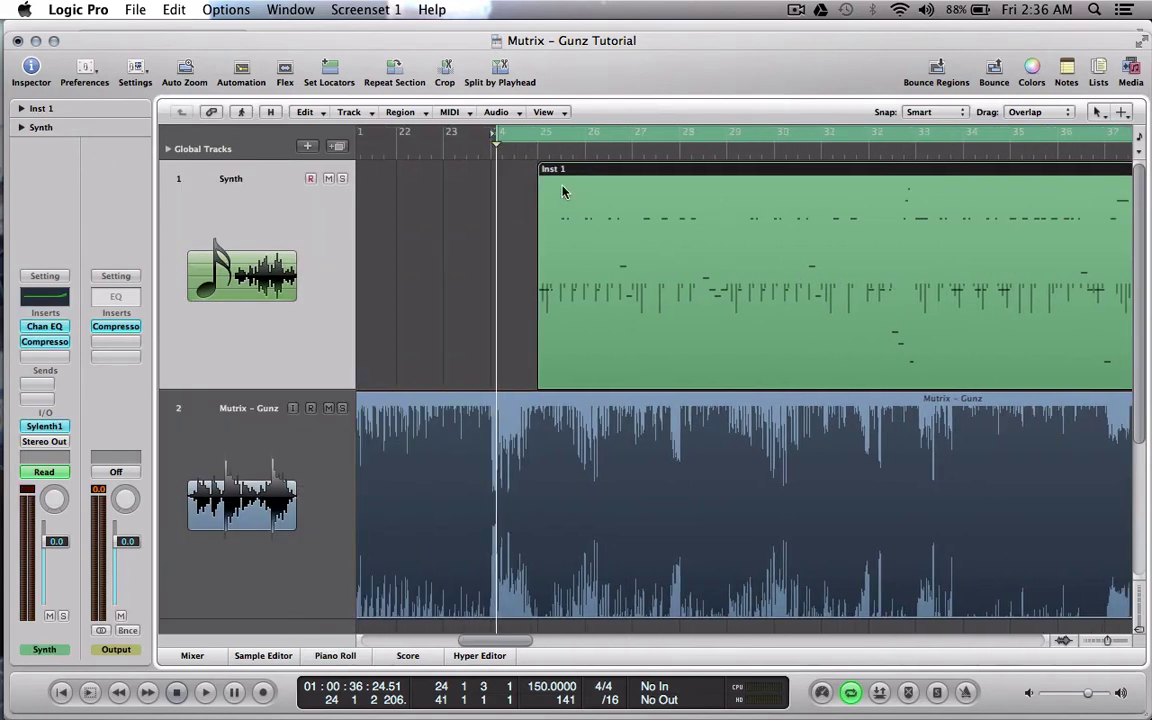
left_click_drag(499, 137, 536, 154)
scroll(659, 247, "right", 1)
scroll(659, 247, "right", 3)
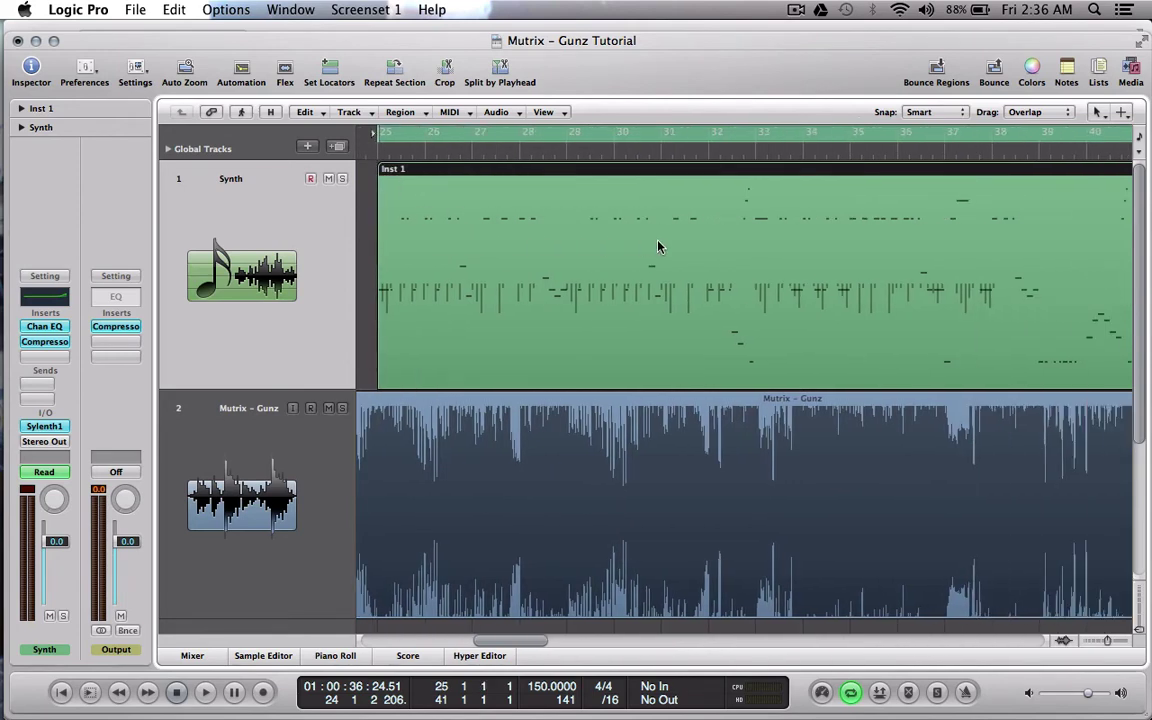
scroll(659, 247, "right", 1)
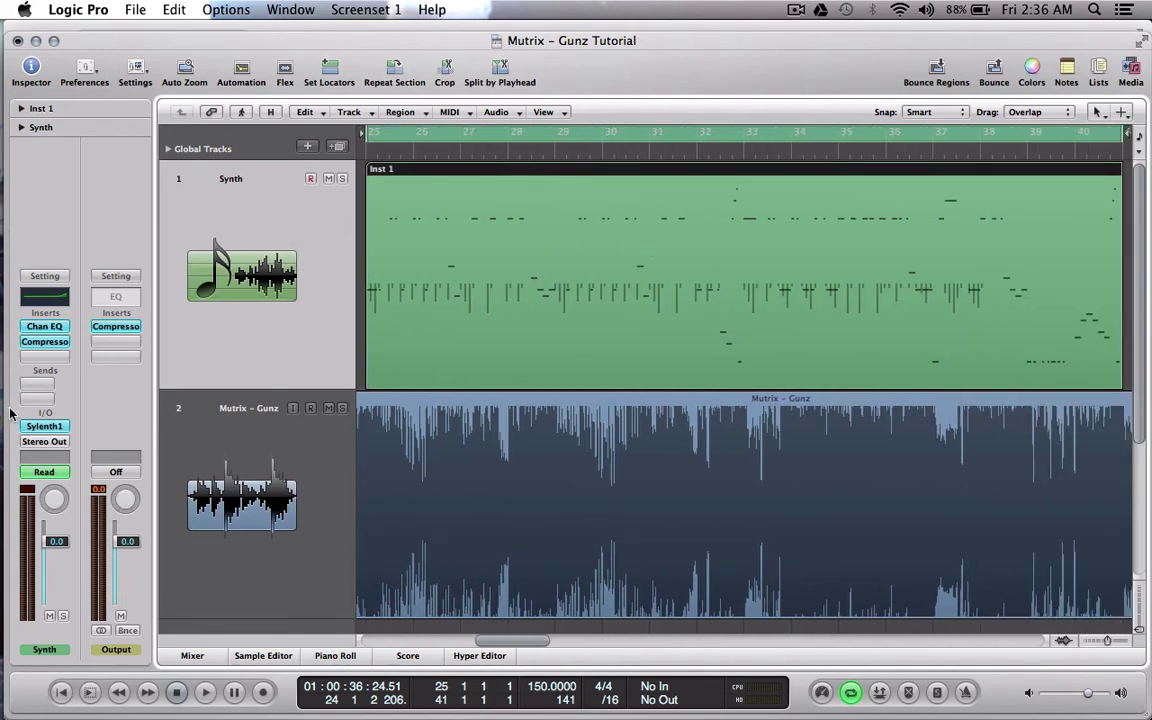
Inspect the filter settings of the Synth track's Sylenth1 patch, including the Filter A type, and close the instrument.
left_click(44, 426)
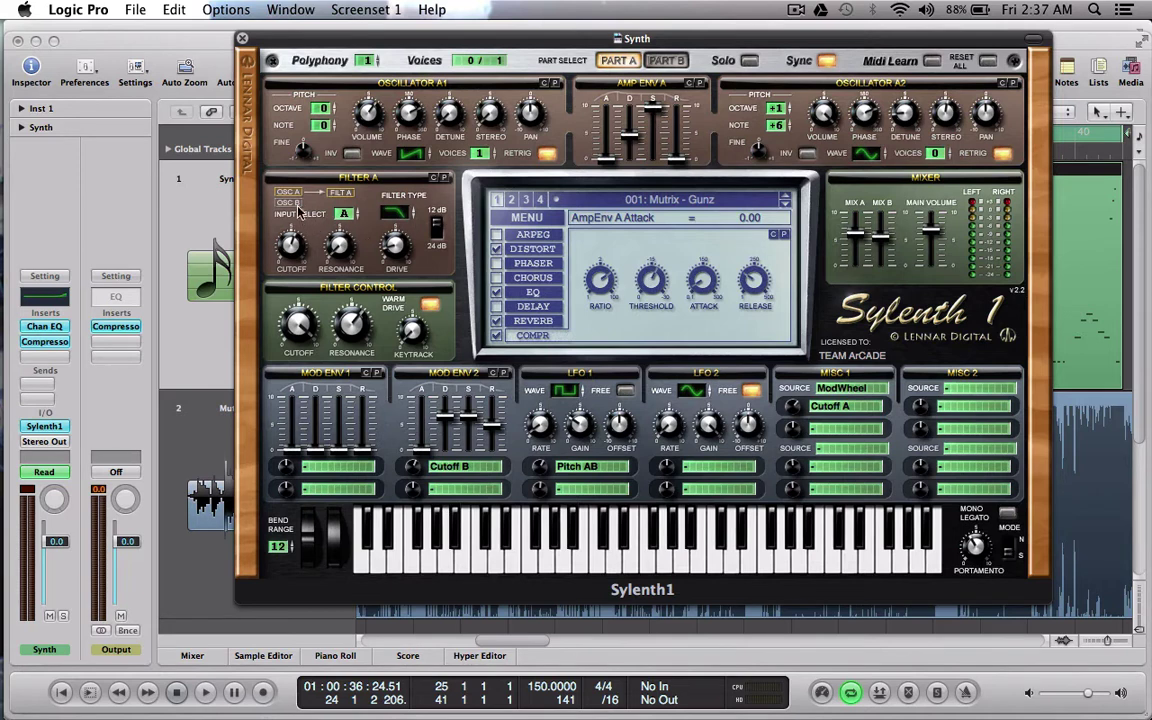
left_click(357, 200)
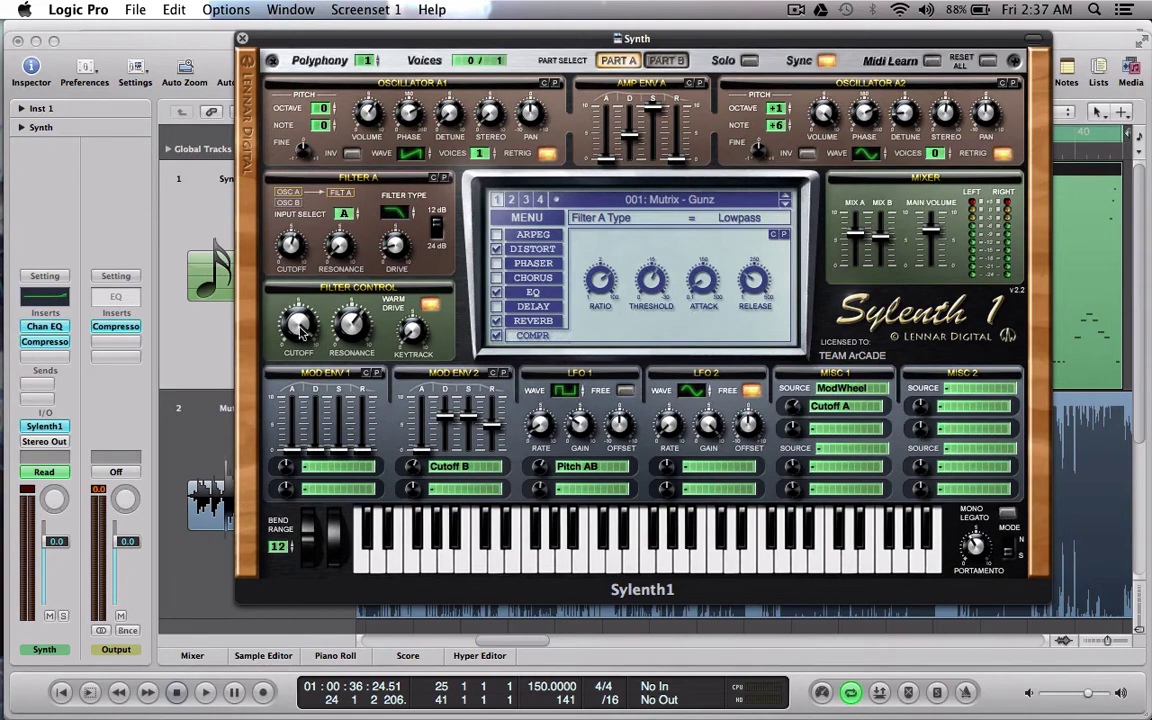
left_click(242, 38)
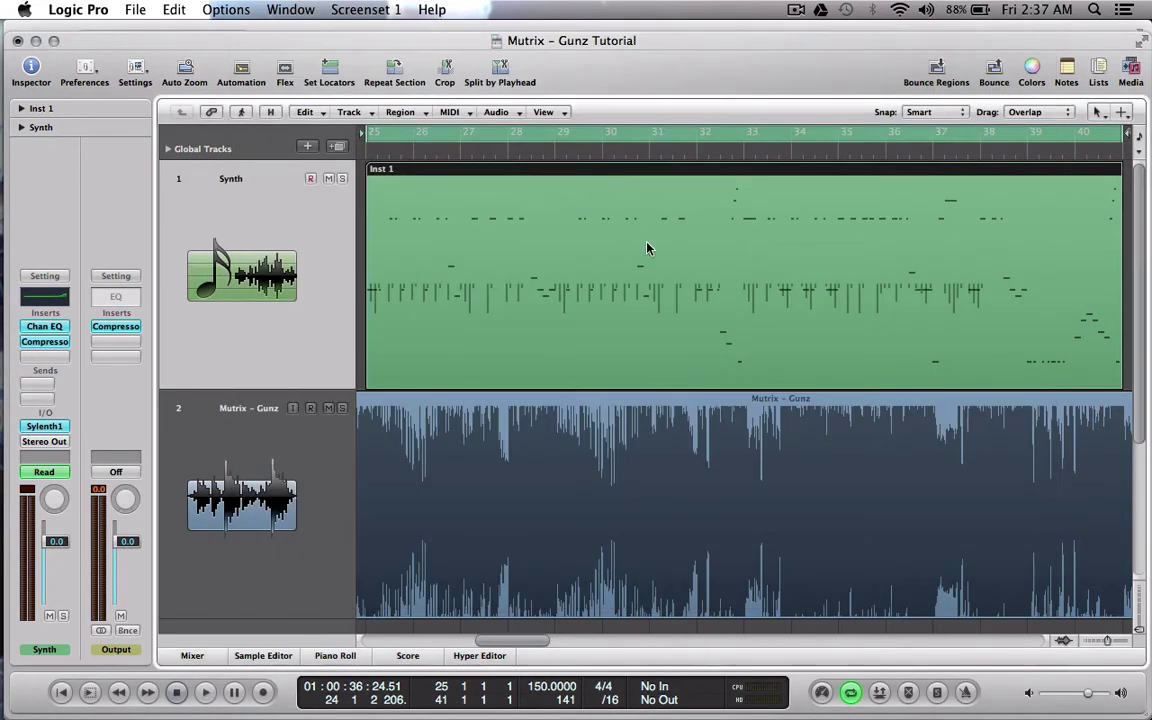
View the Synth track's FilterCtl Cutoff automation briefly, hide it, and reopen the Sylenth1 instrument.
key("a")
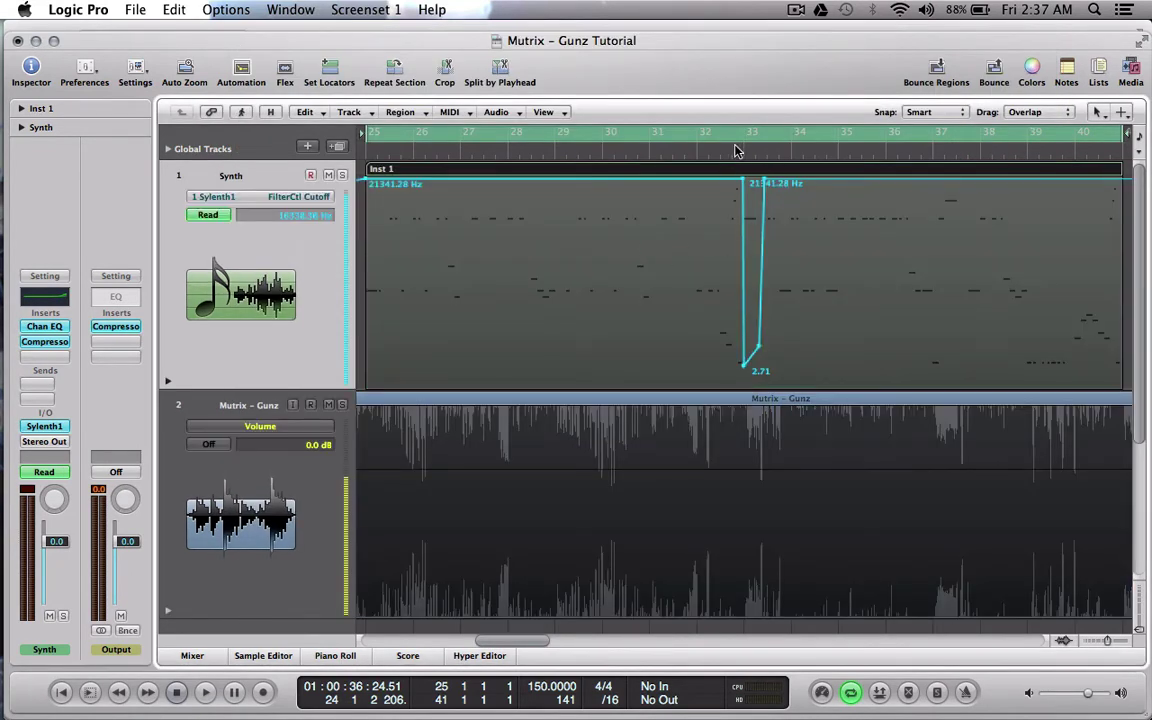
key("a")
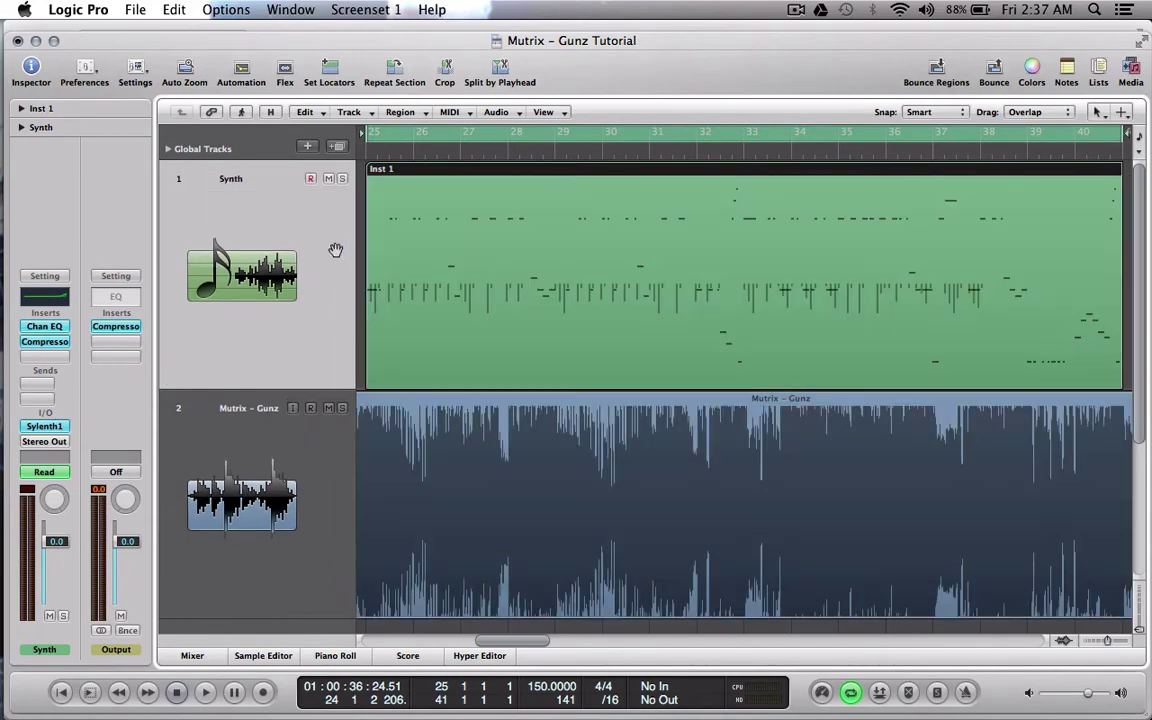
left_click(46, 426)
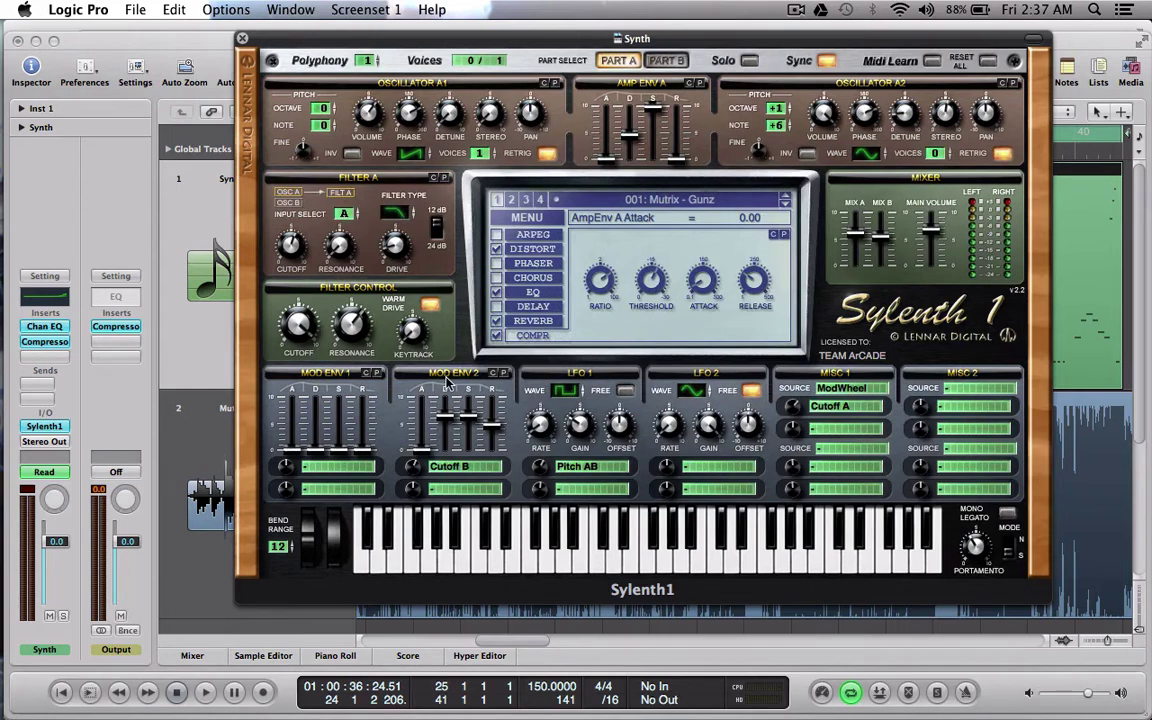
Review the Sylenth1 patch's distortion, EQ, reverb and compressor settings one after another.
left_click(533, 249)
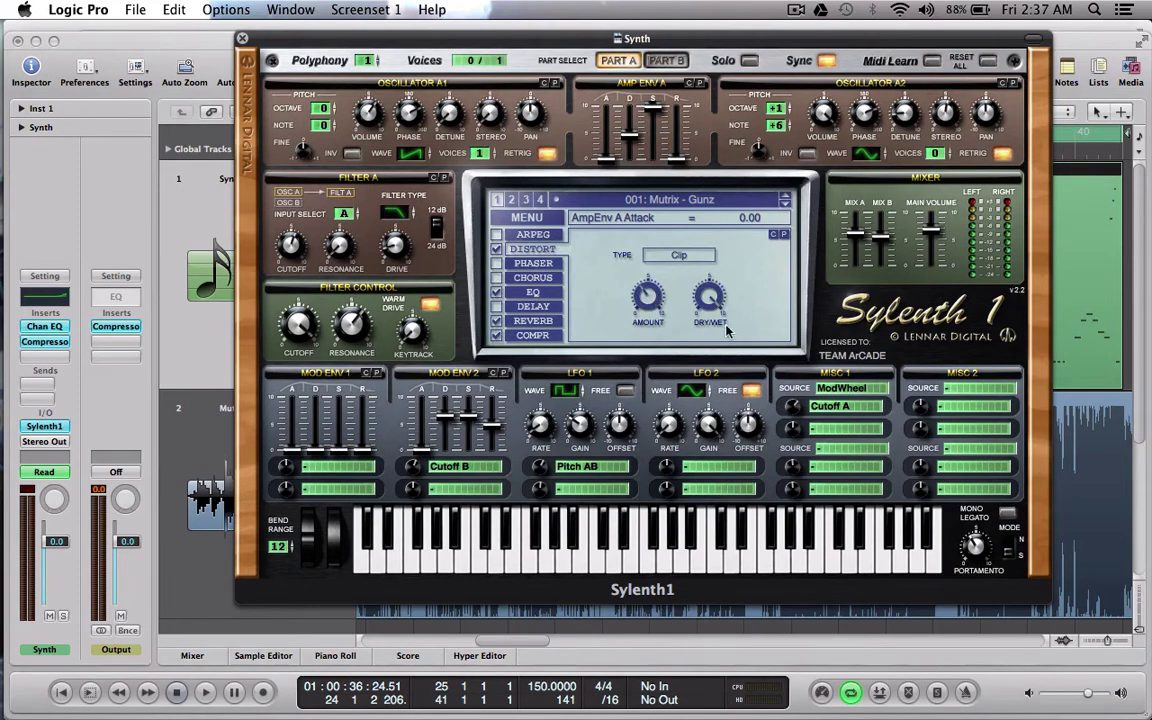
left_click(533, 292)
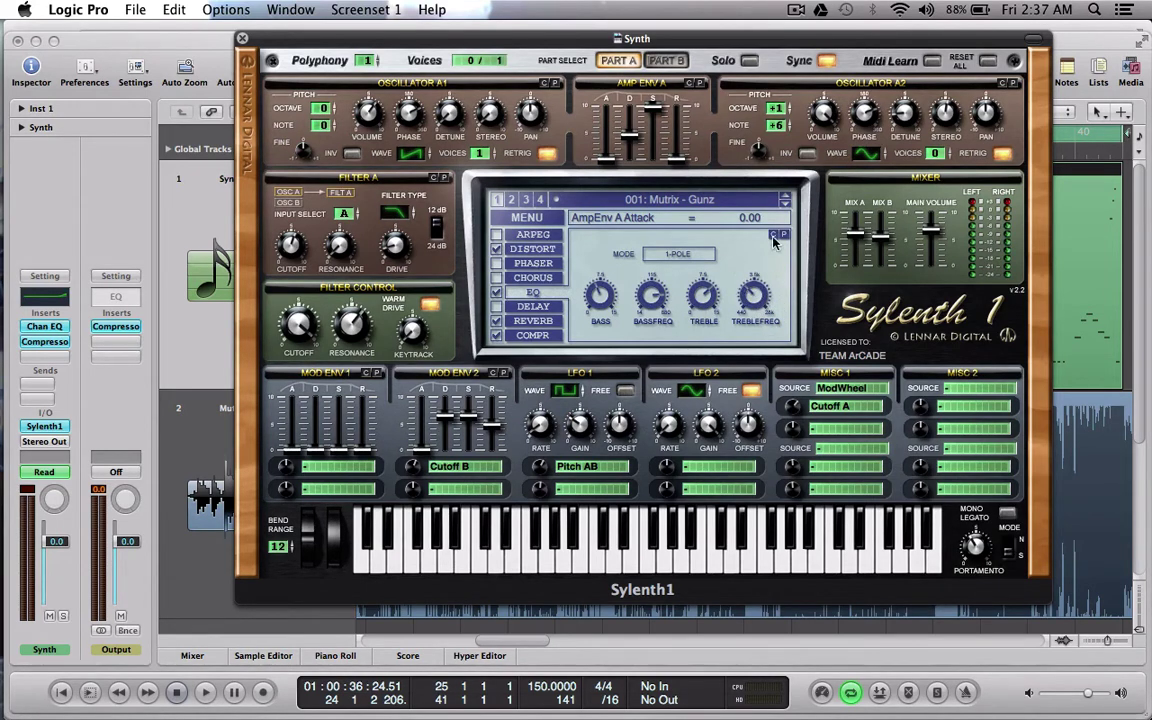
left_click(533, 320)
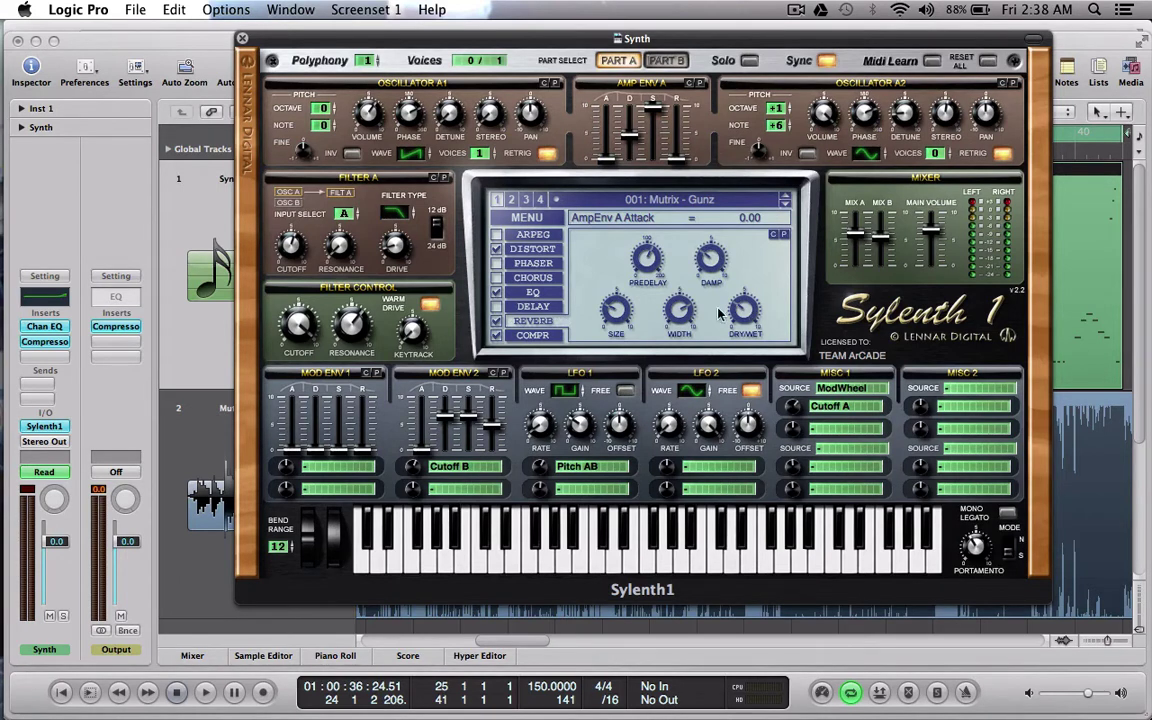
left_click(540, 337)
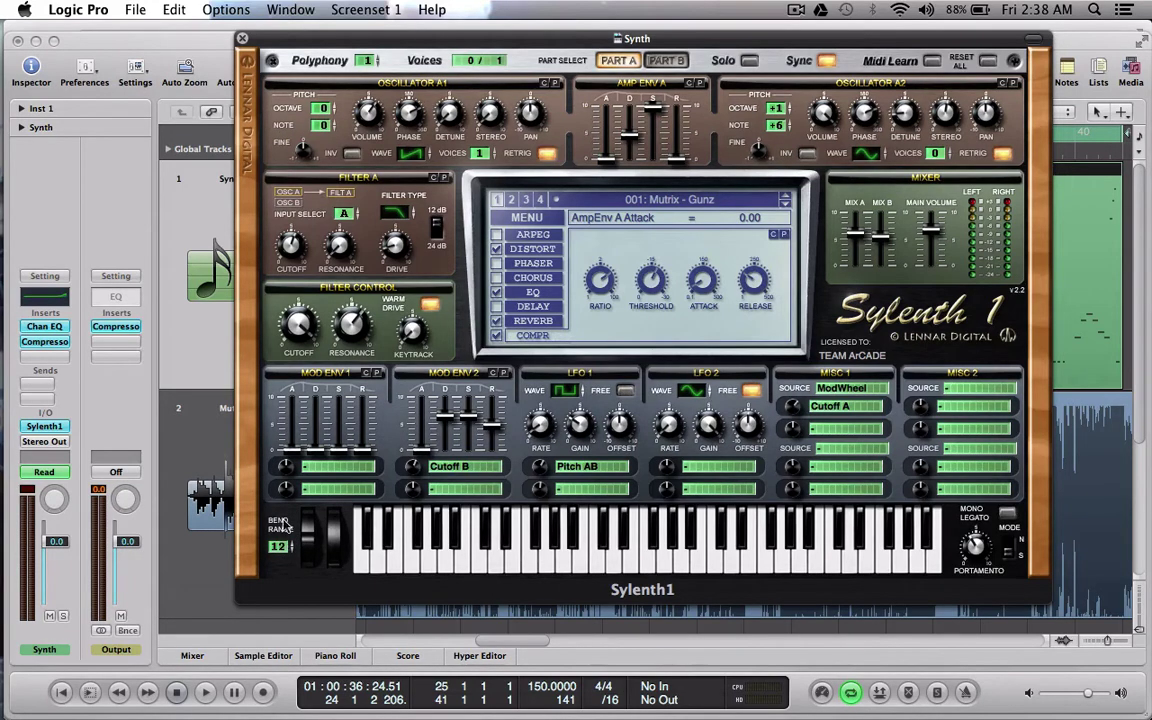
Open the Inst 1 region in the Piano Roll beside the Sylenth1 window and solo the Synth track.
left_click_drag(268, 39, 610, 352)
double_click(533, 215)
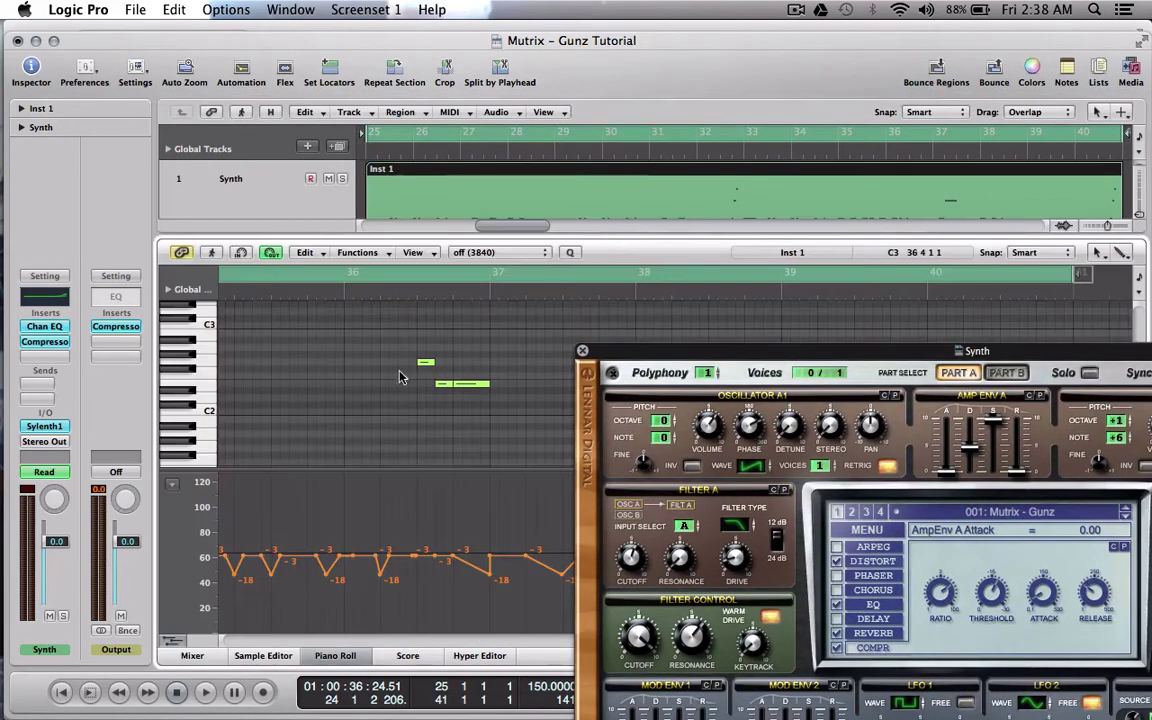
left_click(342, 178)
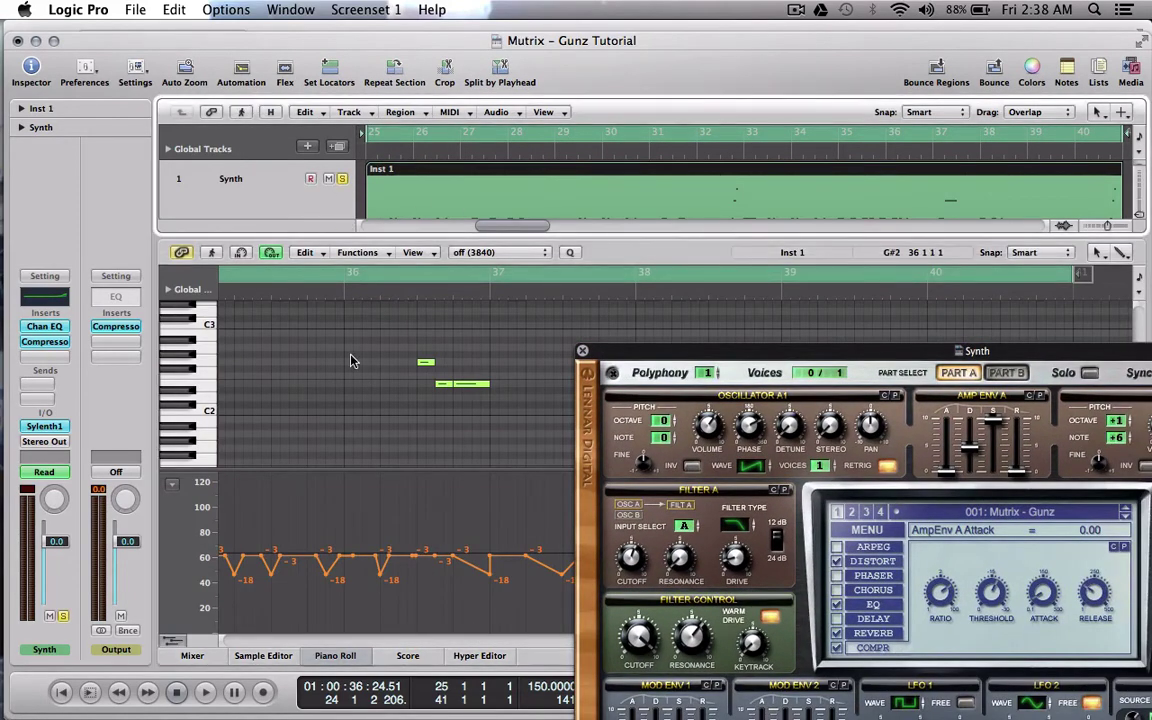
Return the Piano Roll to bar 25 and close Sylenth1 to view the full range of Inst 1 notes.
scroll(345, 352, "left", 2)
scroll(345, 352, "down", 1)
scroll(350, 378, "left", 10)
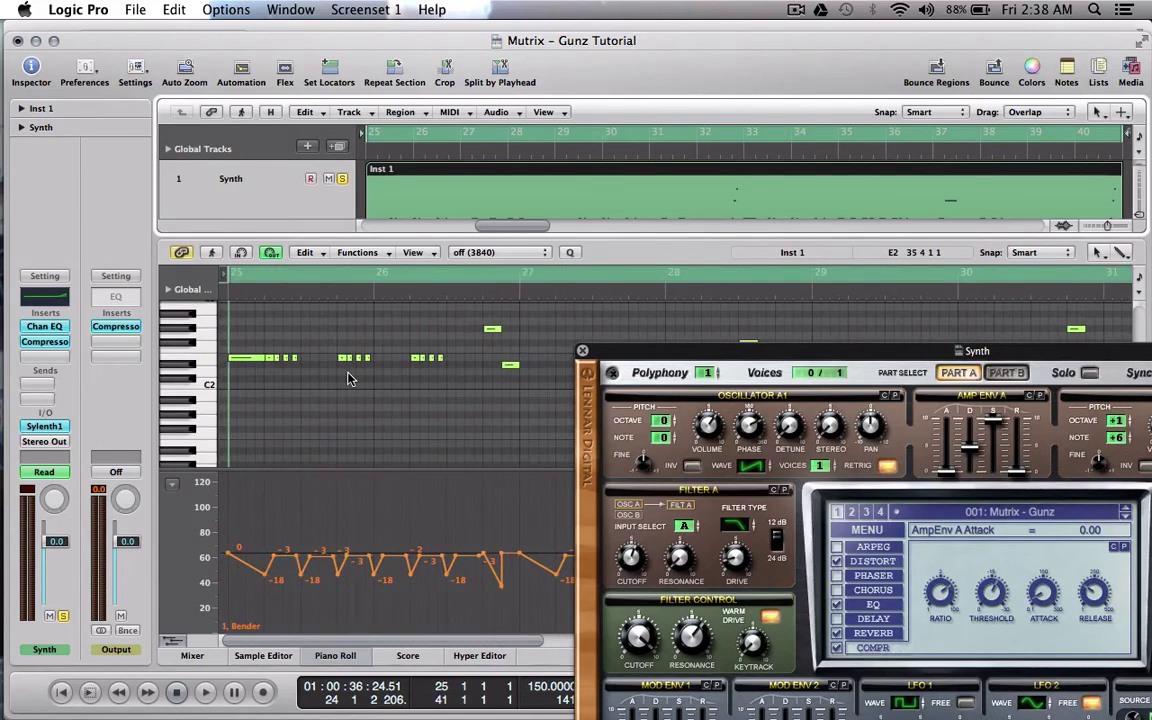
scroll(350, 378, "left", 3)
scroll(370, 136, "left", 1)
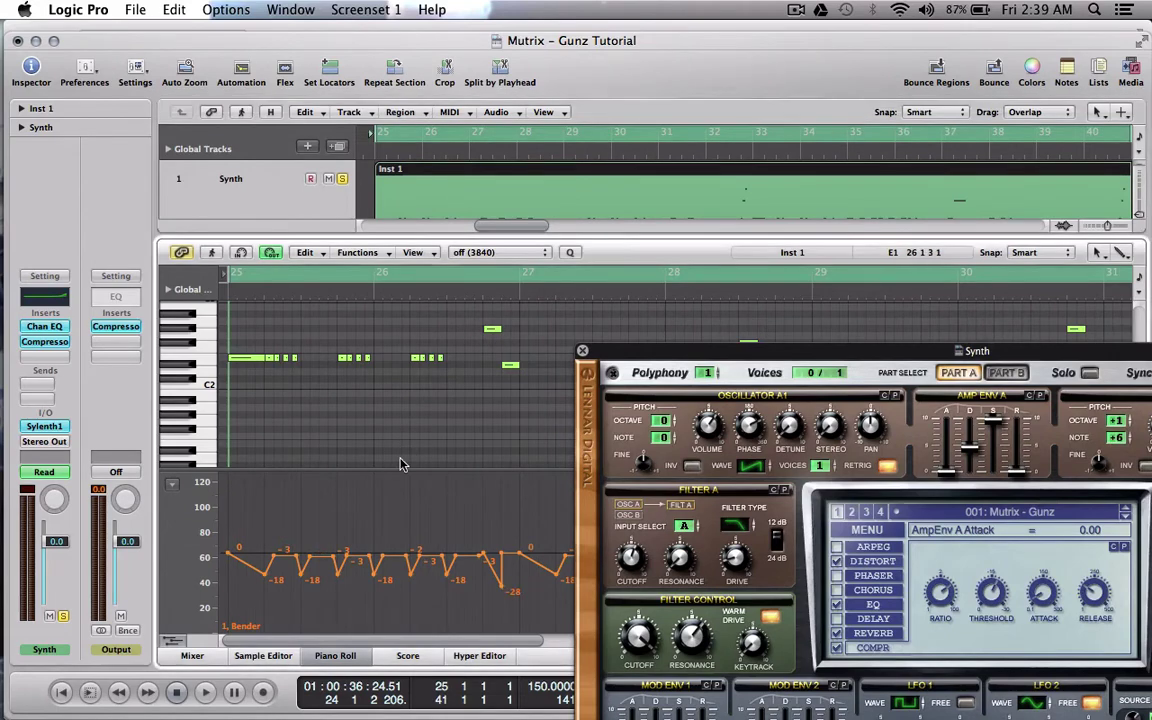
left_click(583, 351)
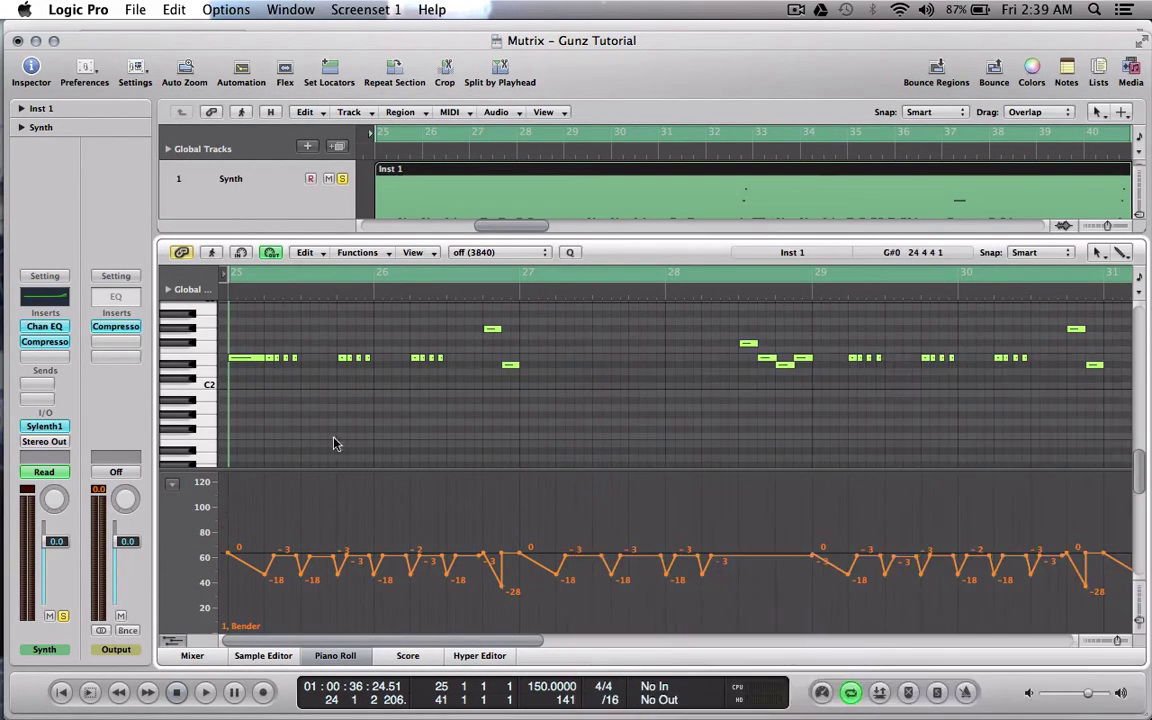
scroll(390, 434, "up", 4)
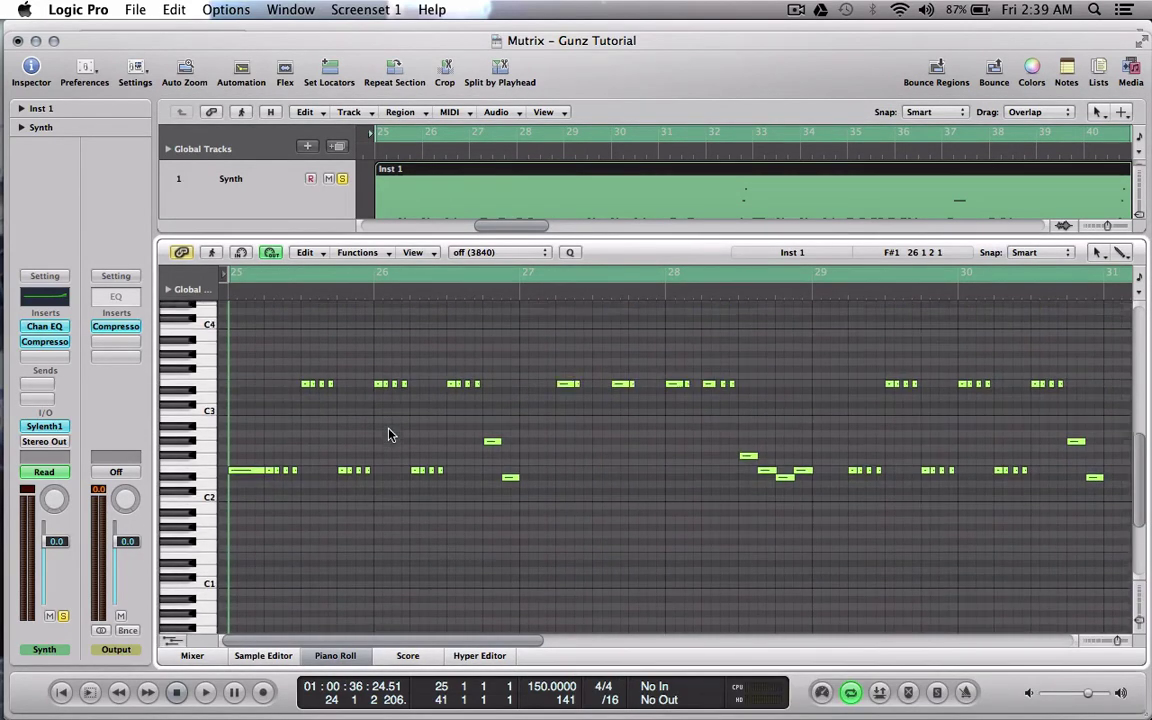
Play the soloed Inst 1 region from bar 25 with its pitch bend lane shown, follow the notes through bar 40, and stop playback.
key("space")
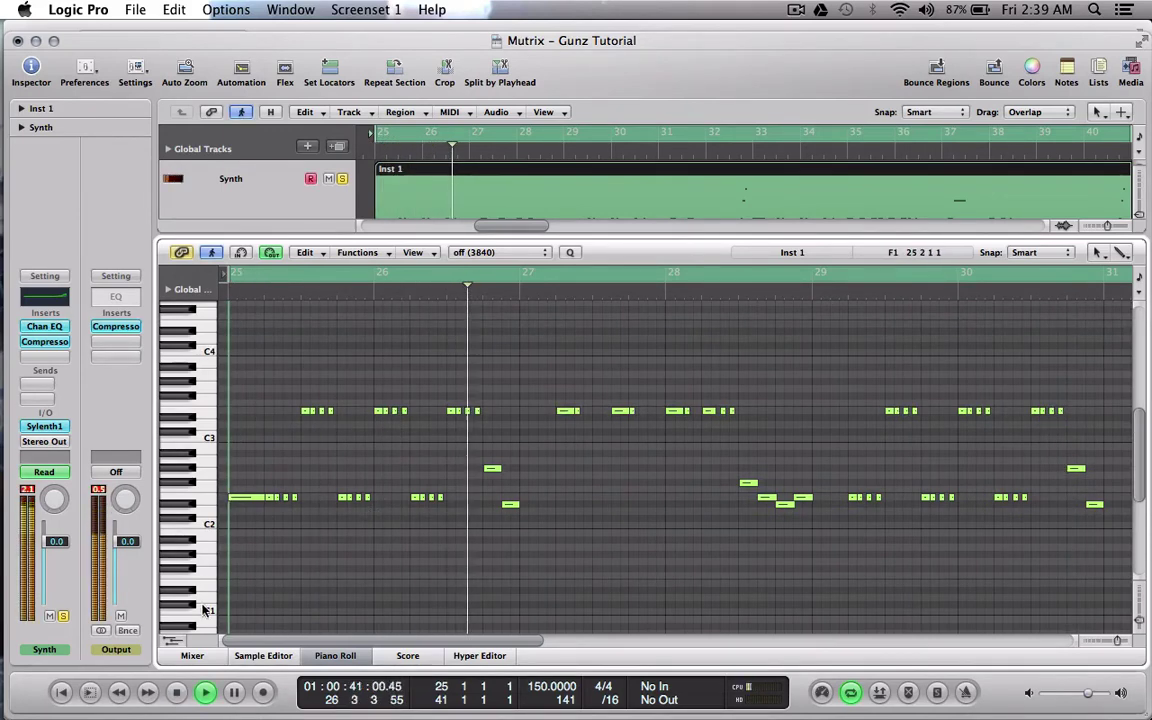
left_click(172, 641)
scroll(640, 458, "down", 3)
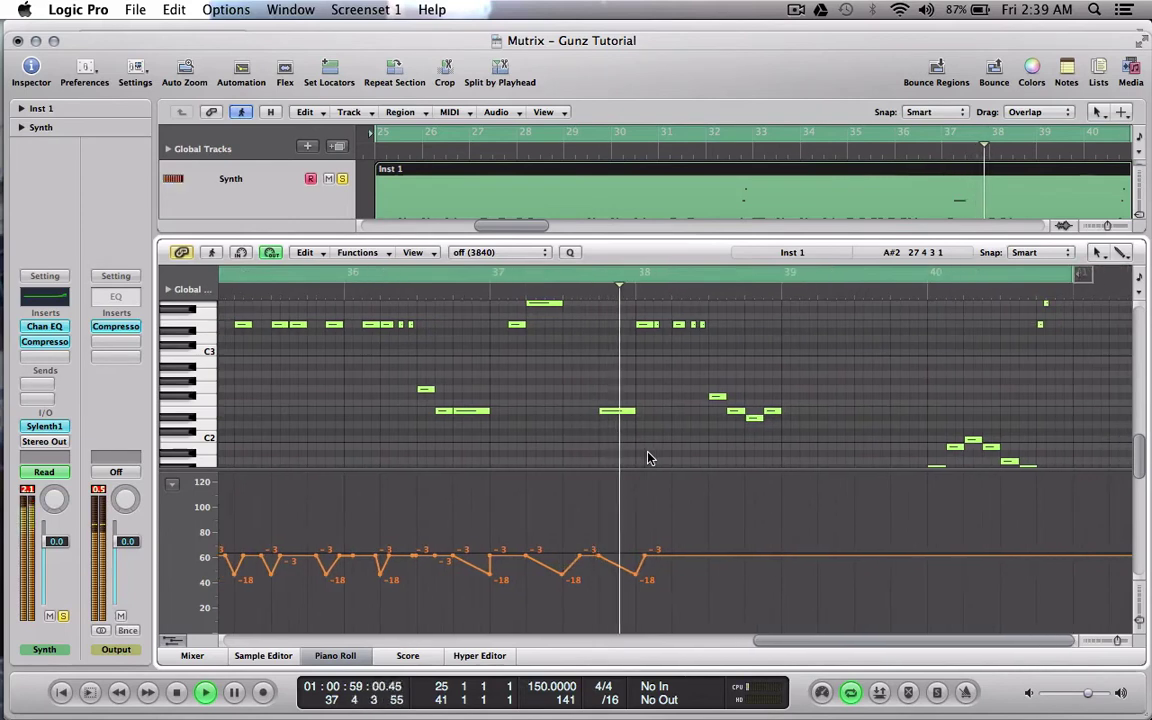
scroll(648, 458, "down", 4)
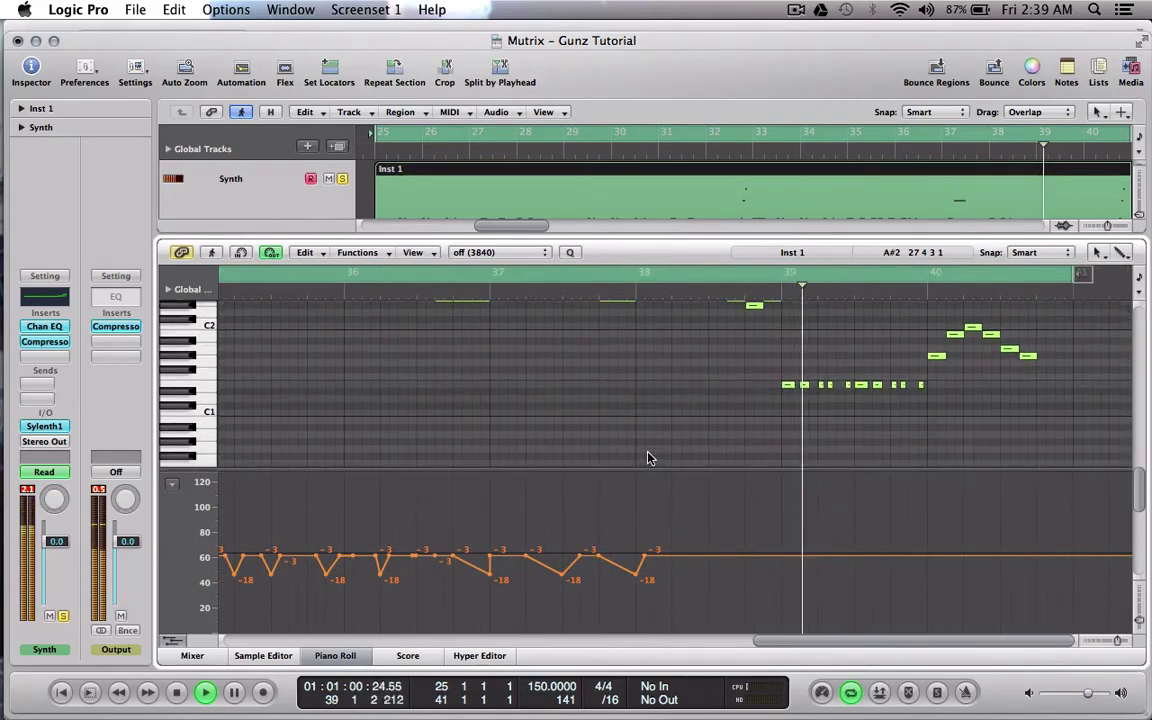
scroll(648, 458, "up", 4)
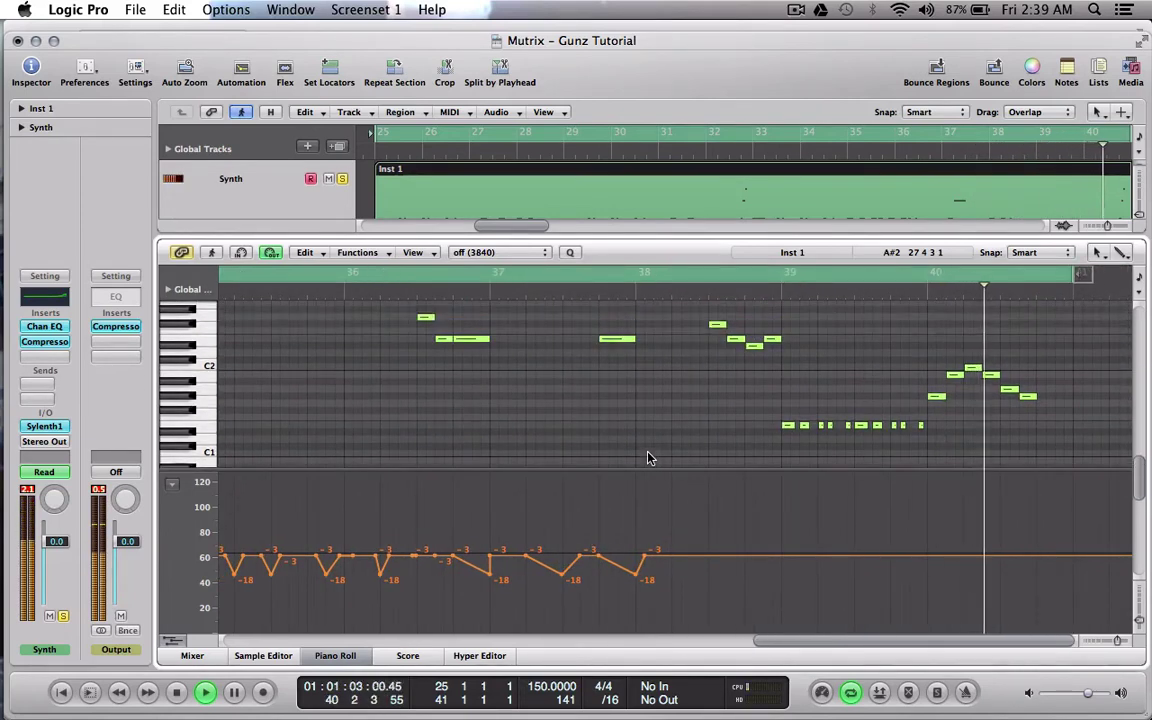
key("space")
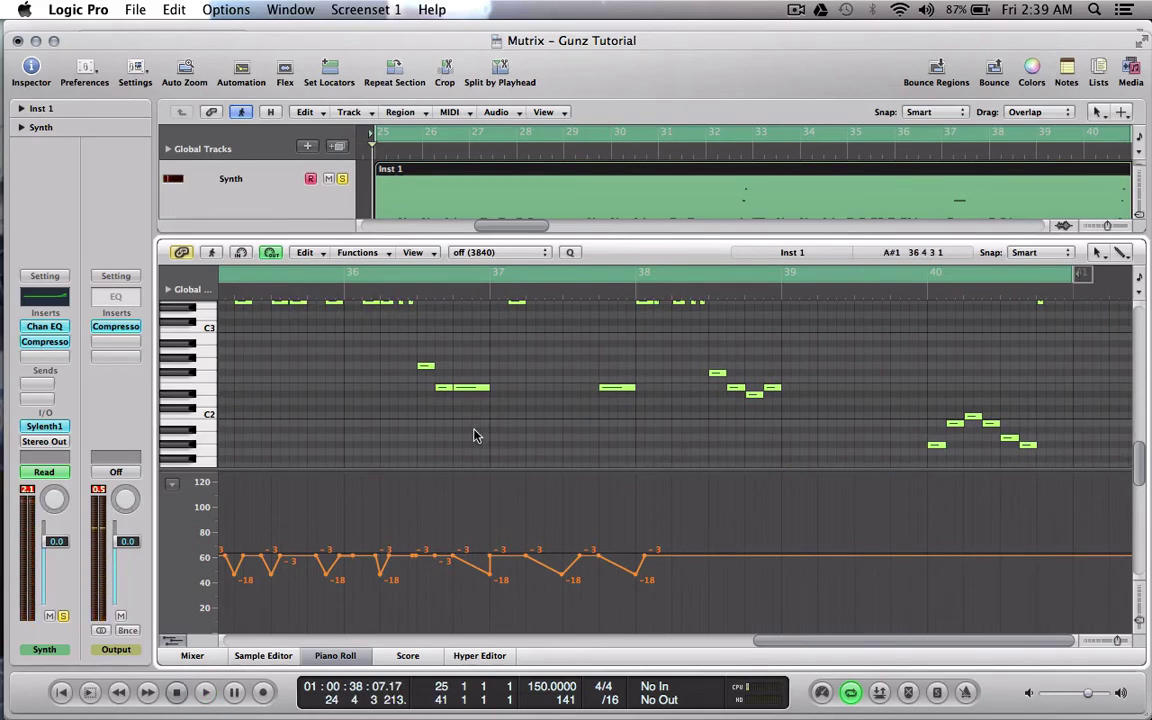
Return the Piano Roll to bar 25, reopen the Synth track's Sylenth1 for another look at the patch, and close it.
scroll(473, 432, "left", 10)
scroll(476, 435, "left", 3)
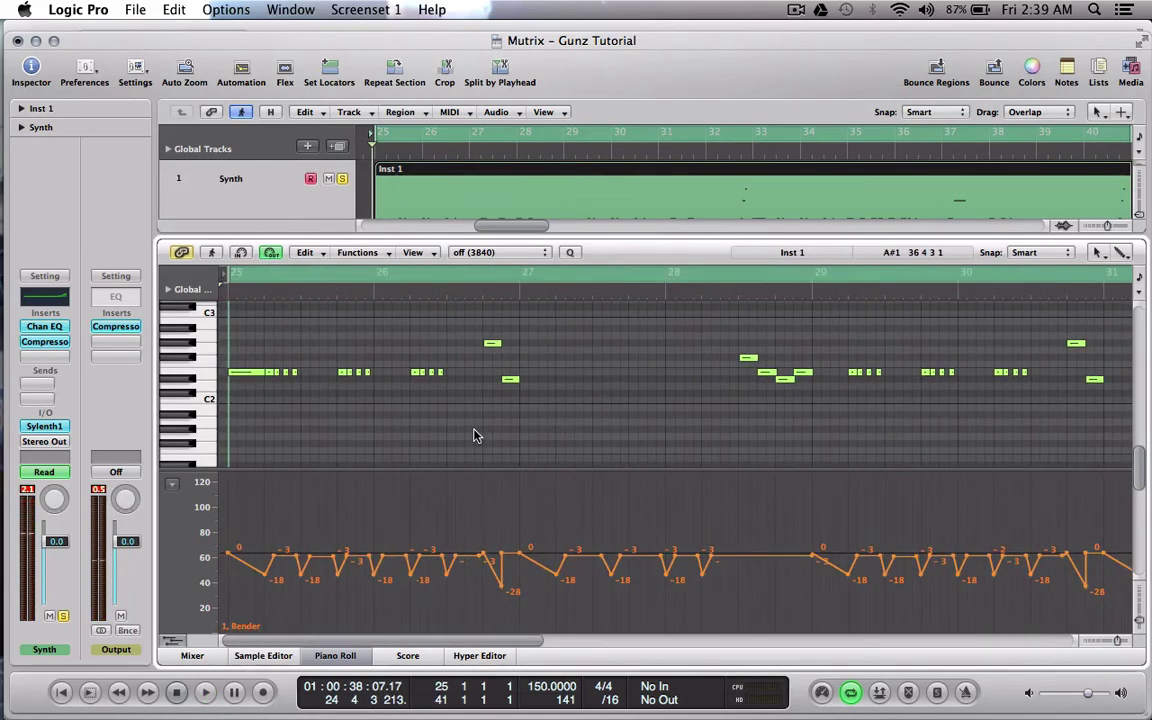
left_click(49, 428)
left_click_drag(741, 360, 345, 52)
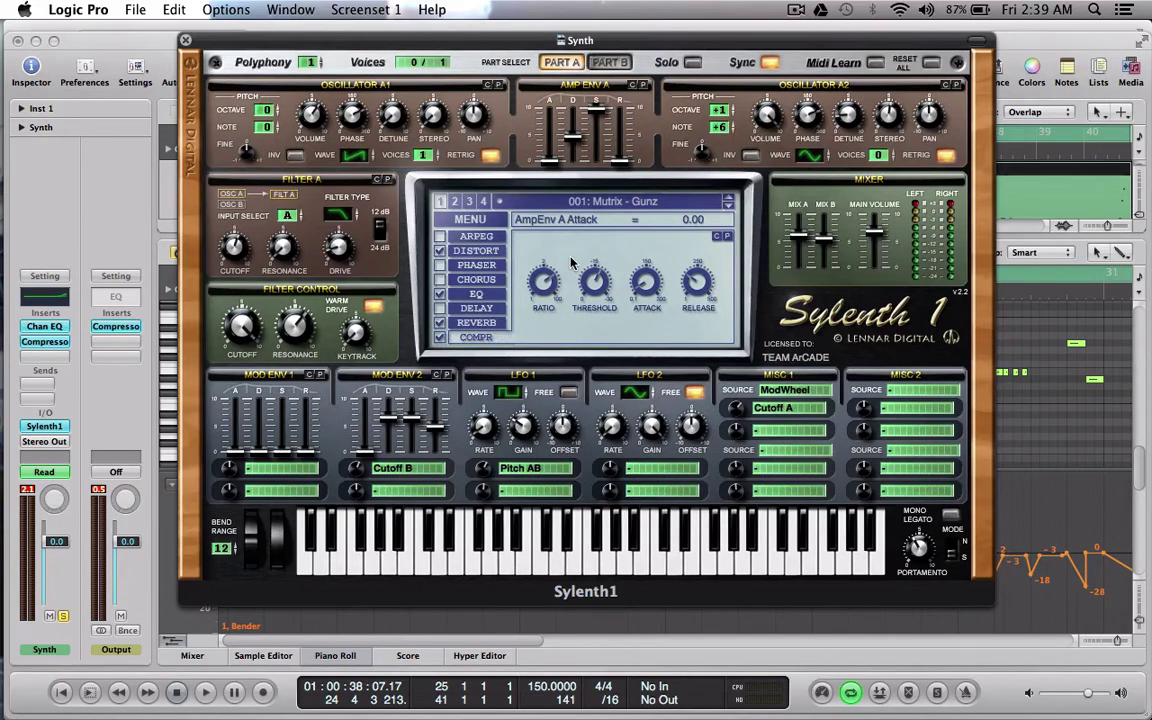
left_click(186, 42)
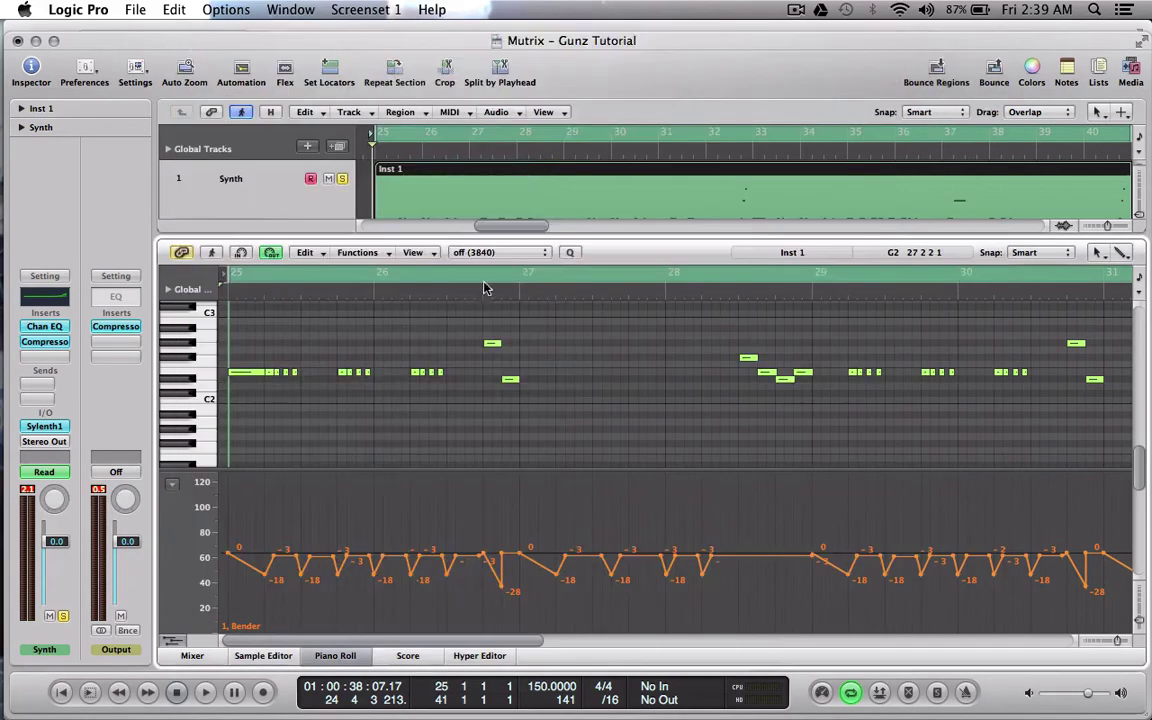